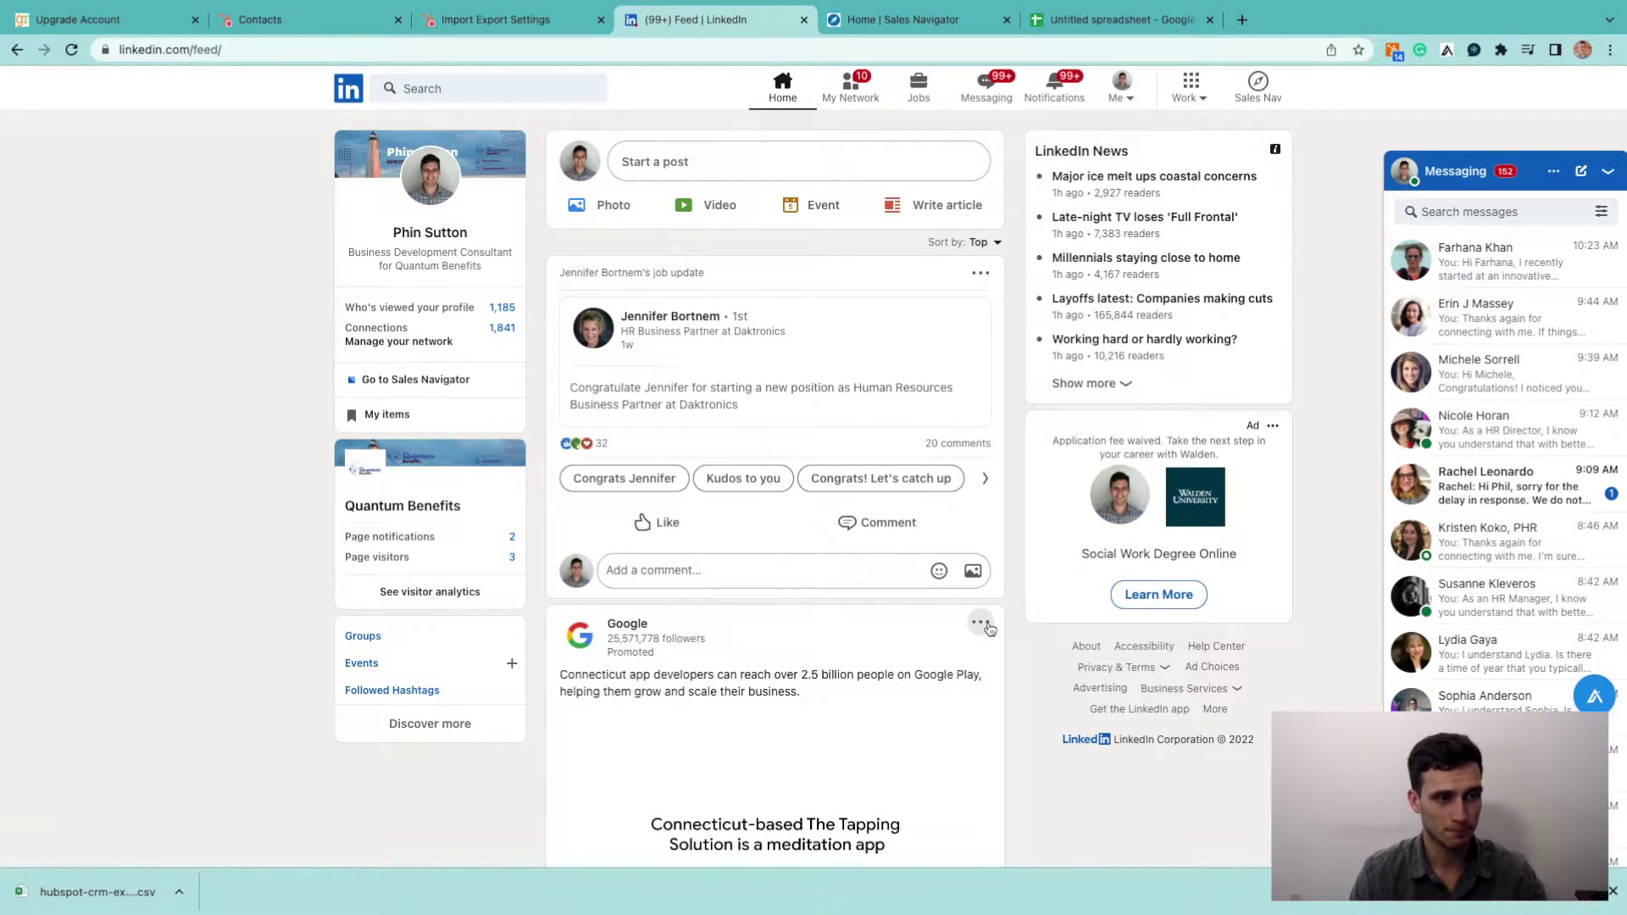
Step: Switch from the LinkedIn feed to the HubSpot Import & Export settings tab
left_click(536, 31)
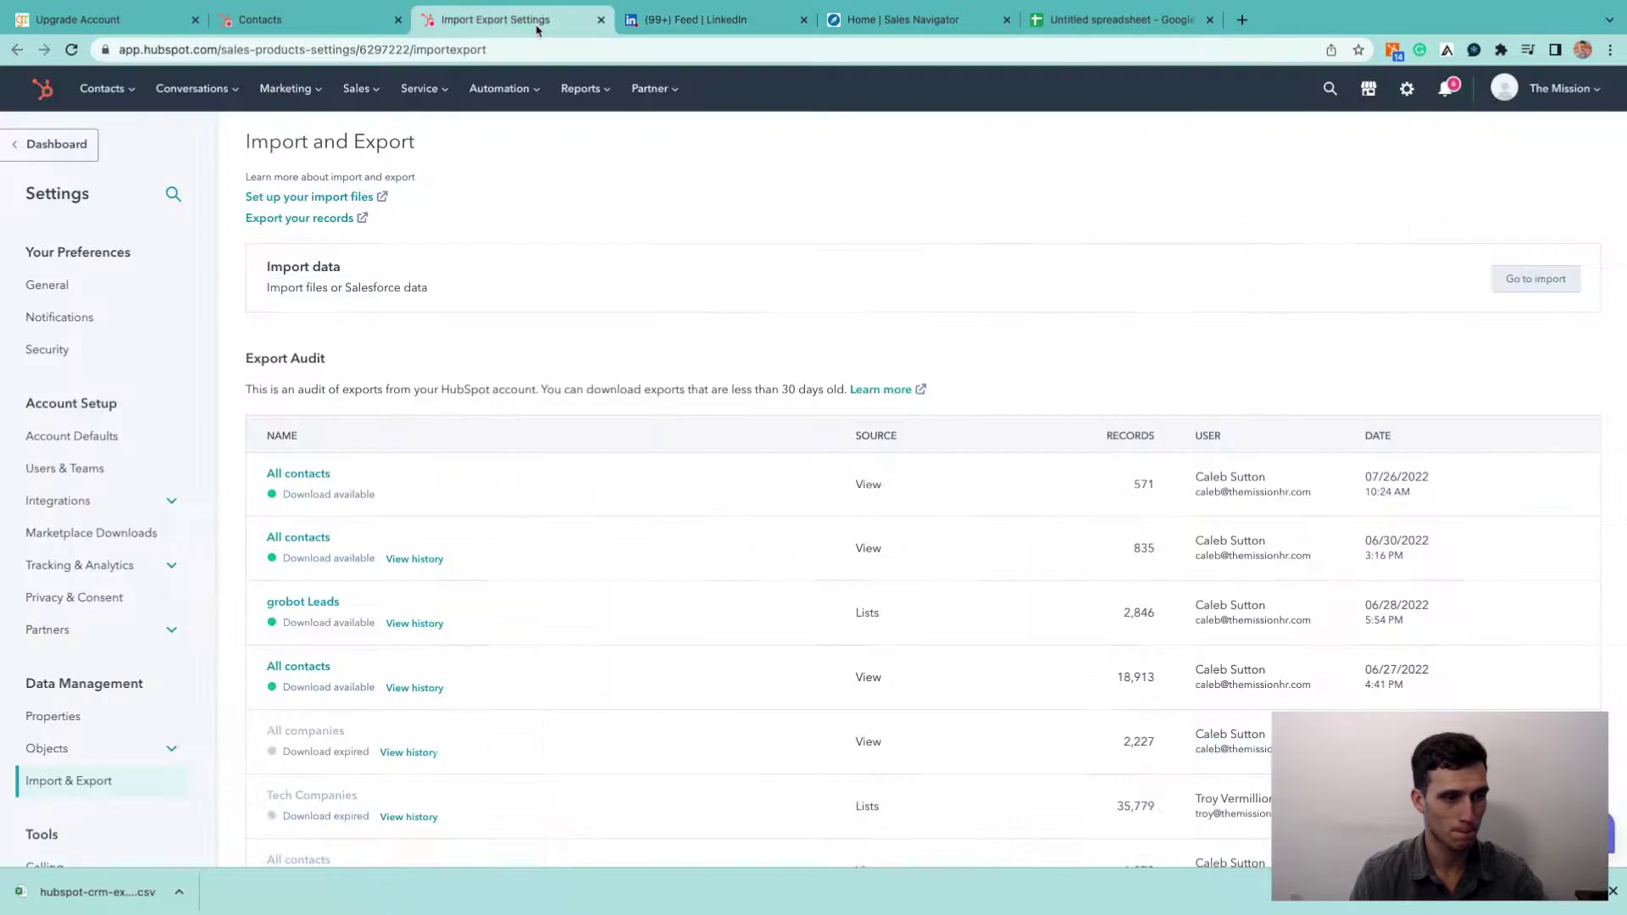
Step: Download the 571-record All contacts export CSV and reveal it in Finder
left_click(312, 30)
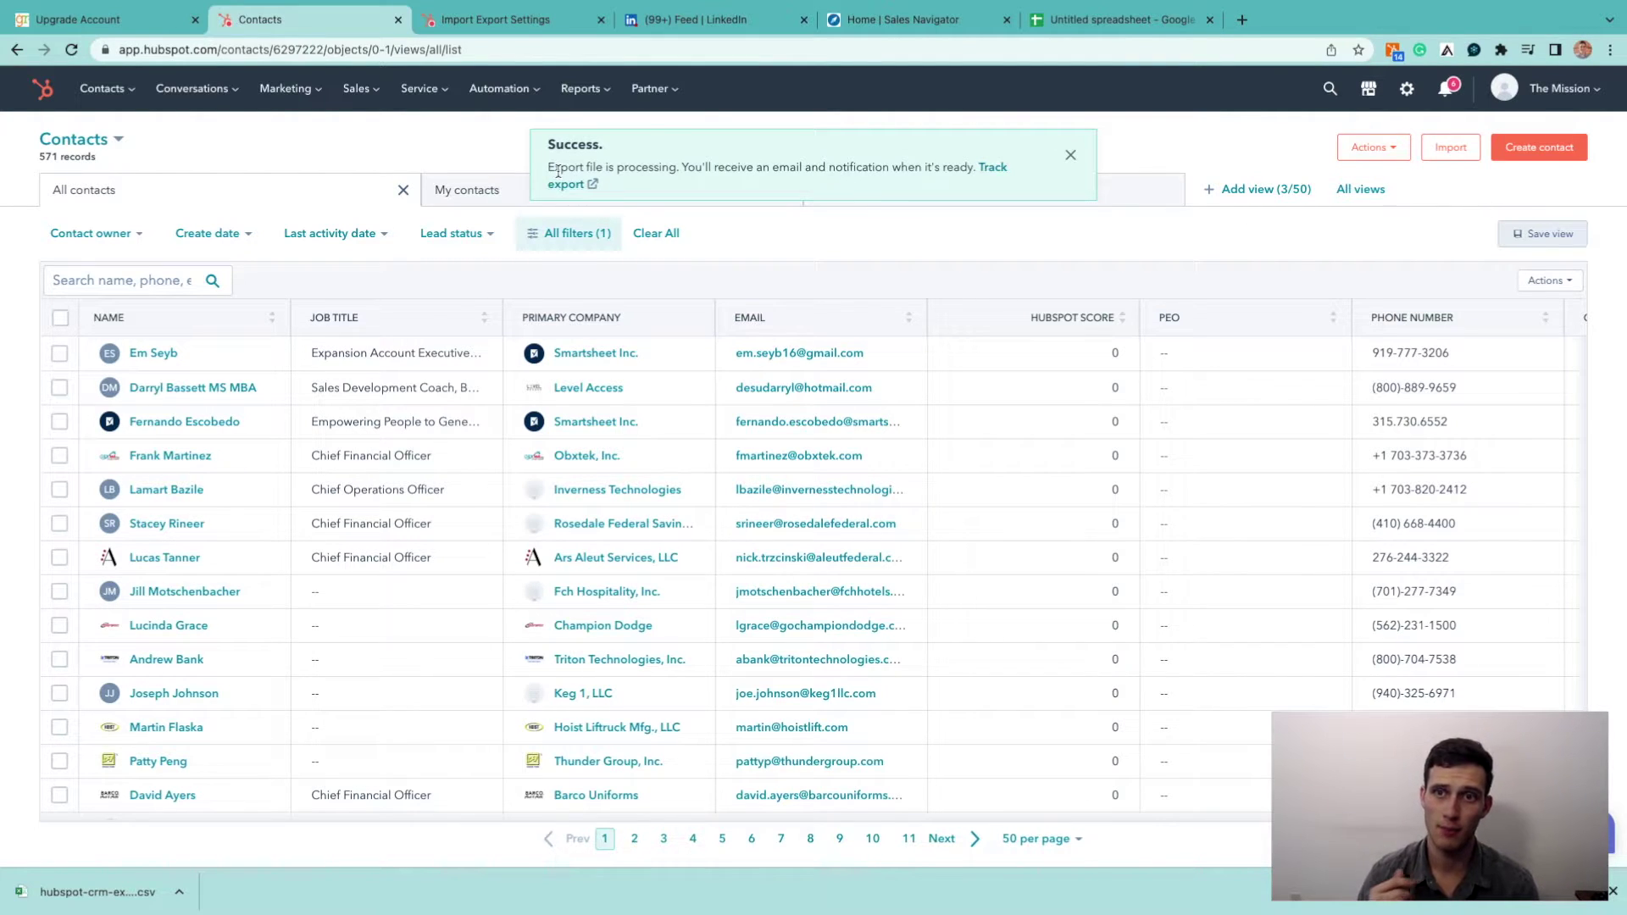
left_click(474, 20)
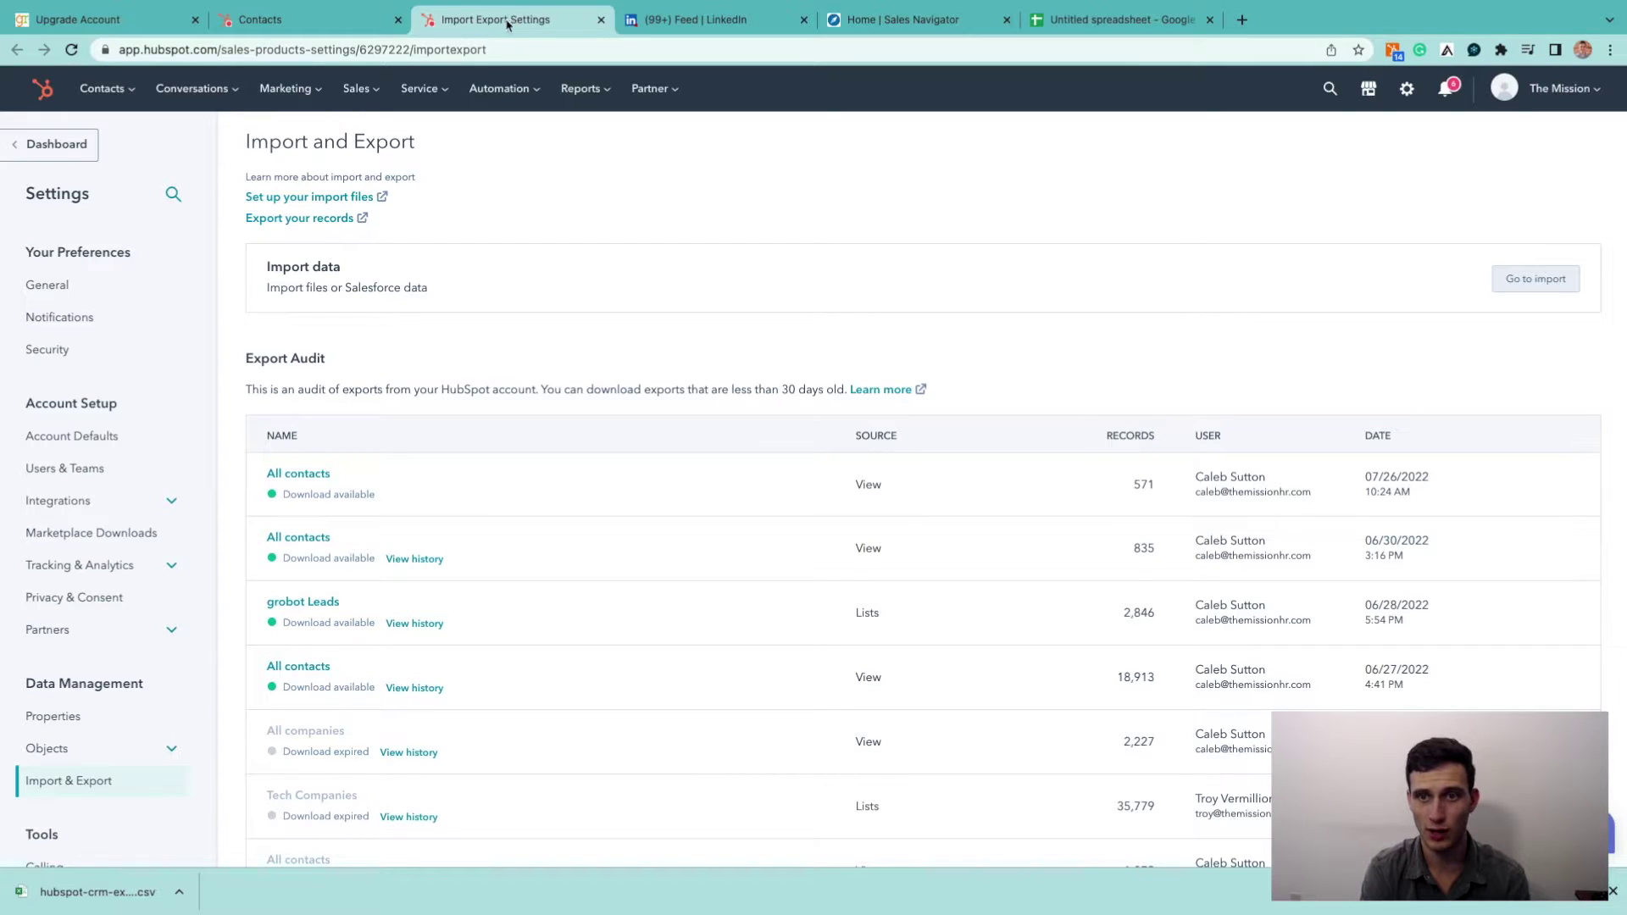
left_click(307, 478)
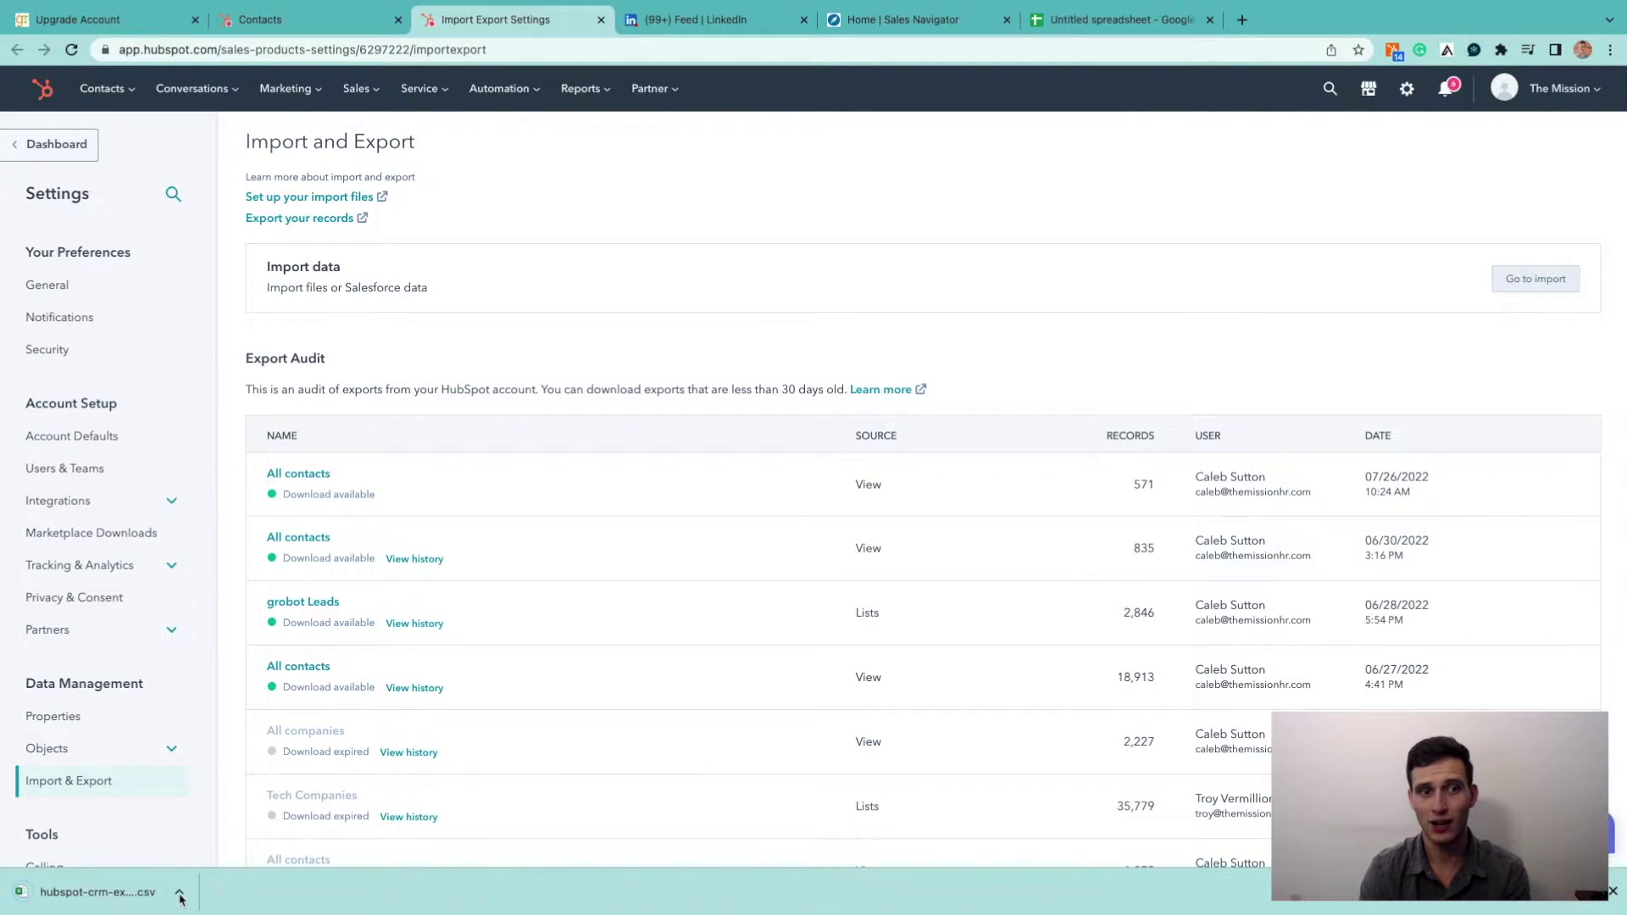
left_click(179, 894)
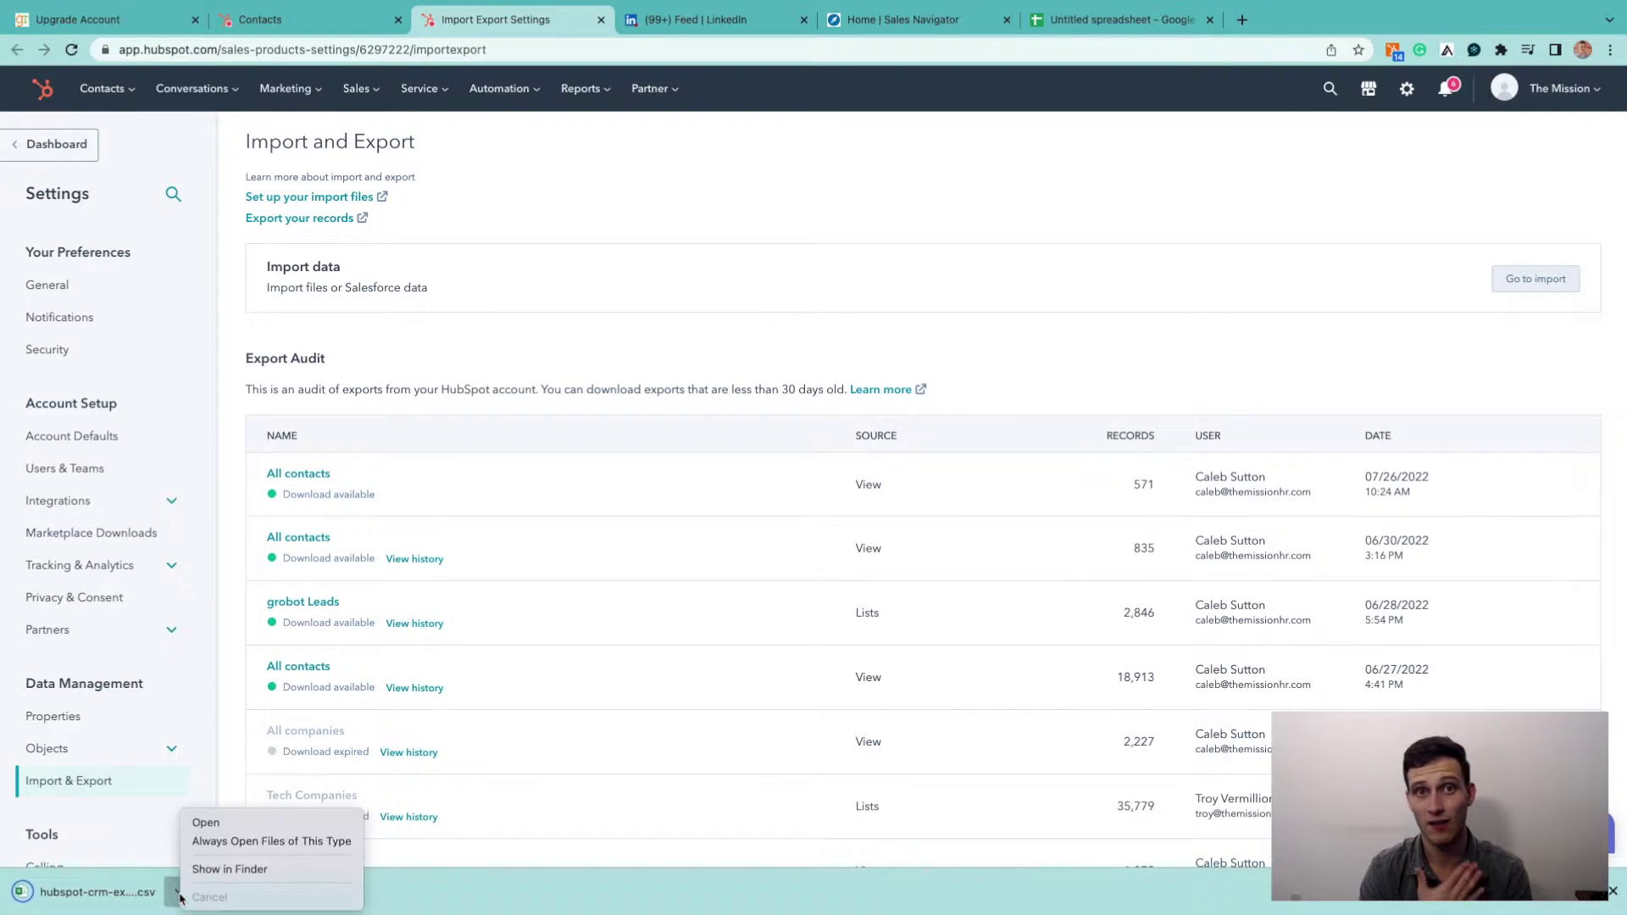
left_click(220, 870)
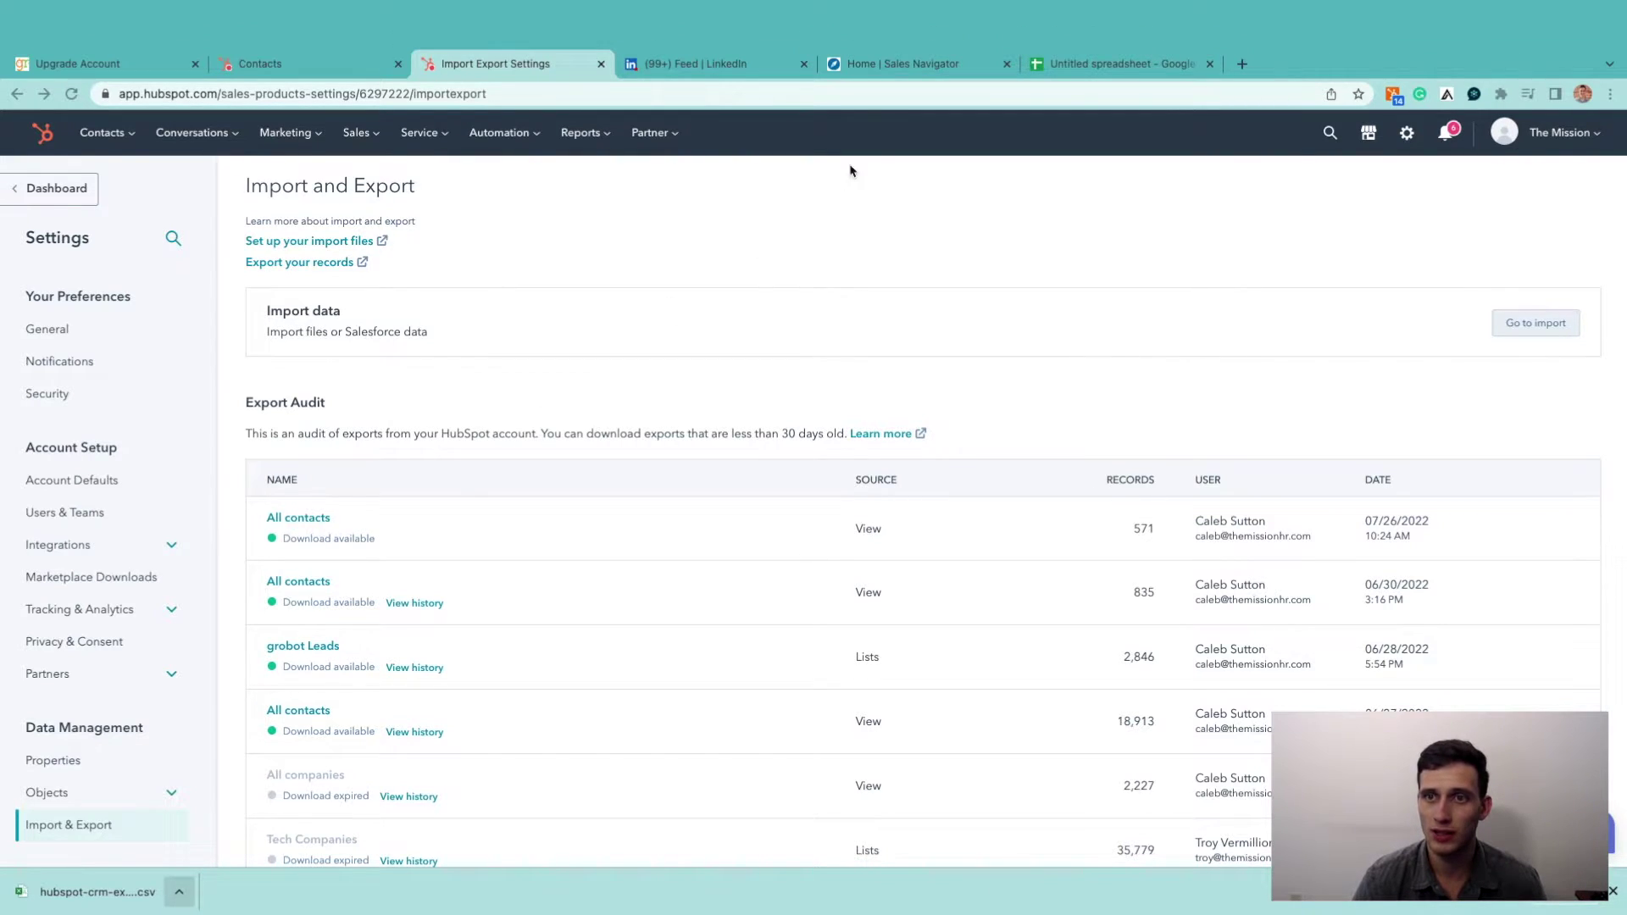
left_click(897, 72)
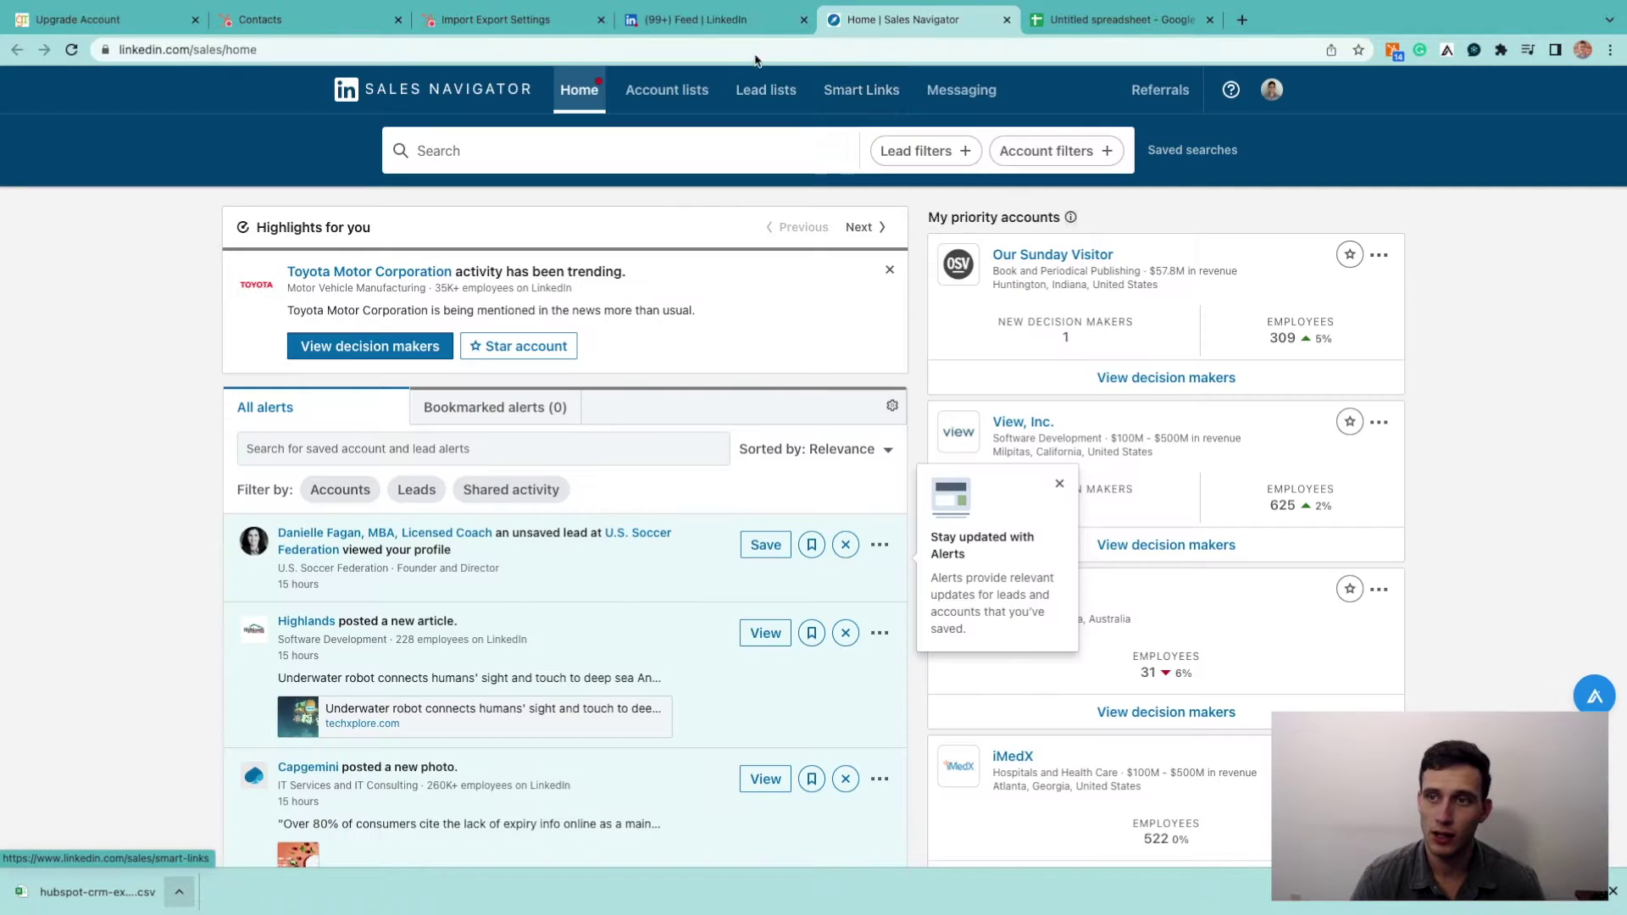
Step: Open Sales Navigator's Account lists and choose Create account list > Upload accounts from CSV
left_click(708, 25)
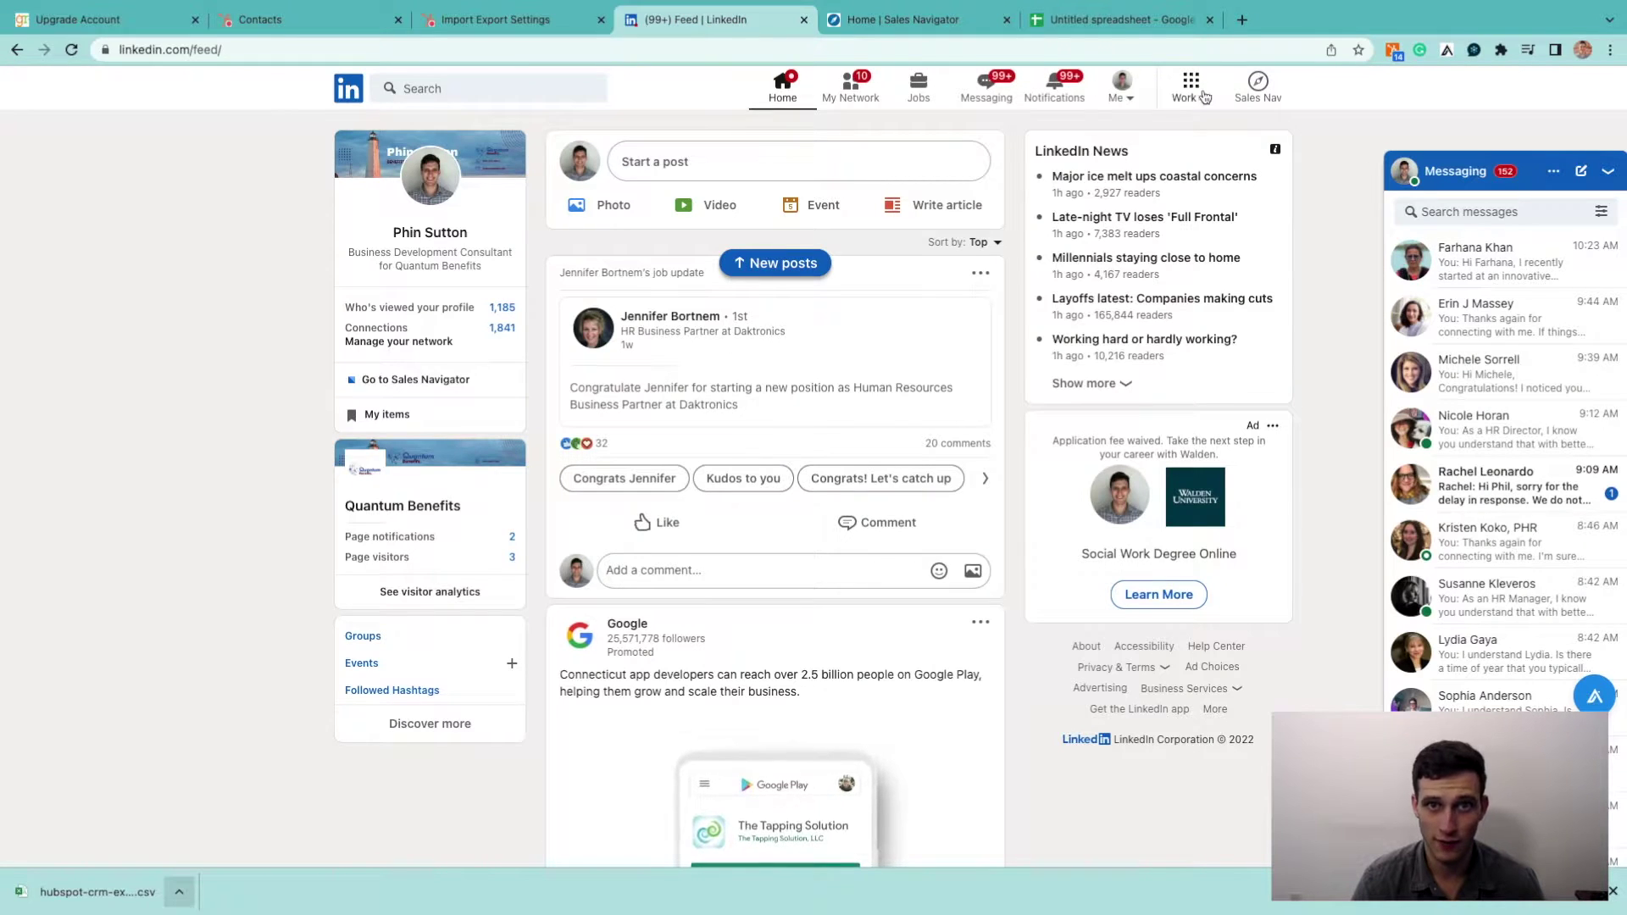
left_click(1258, 88)
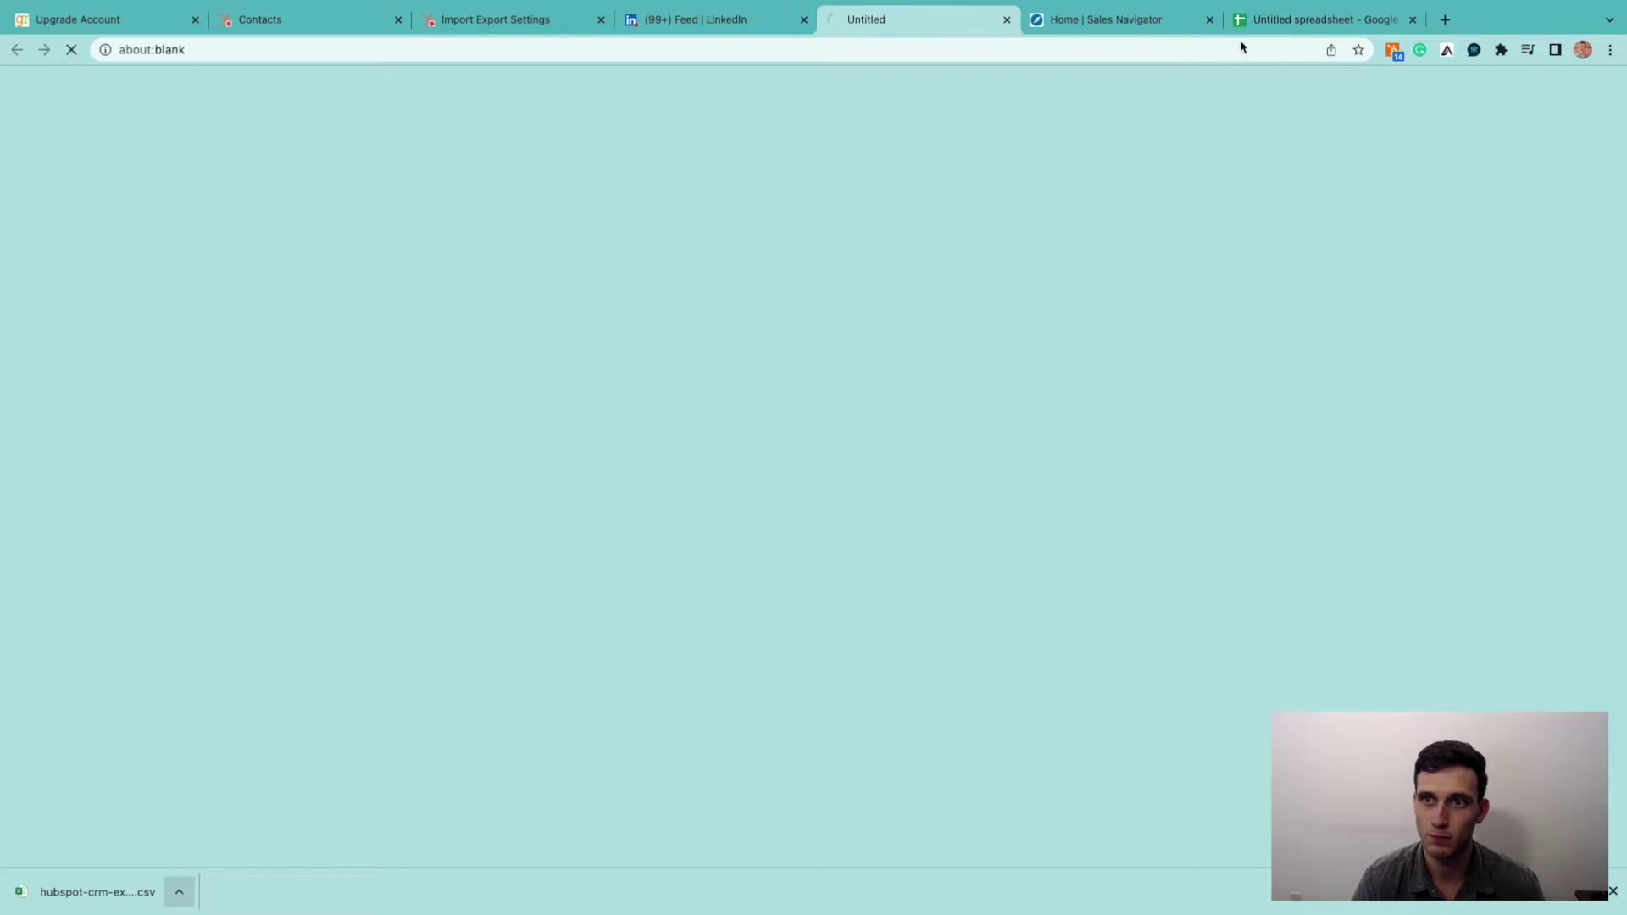
left_click(1211, 19)
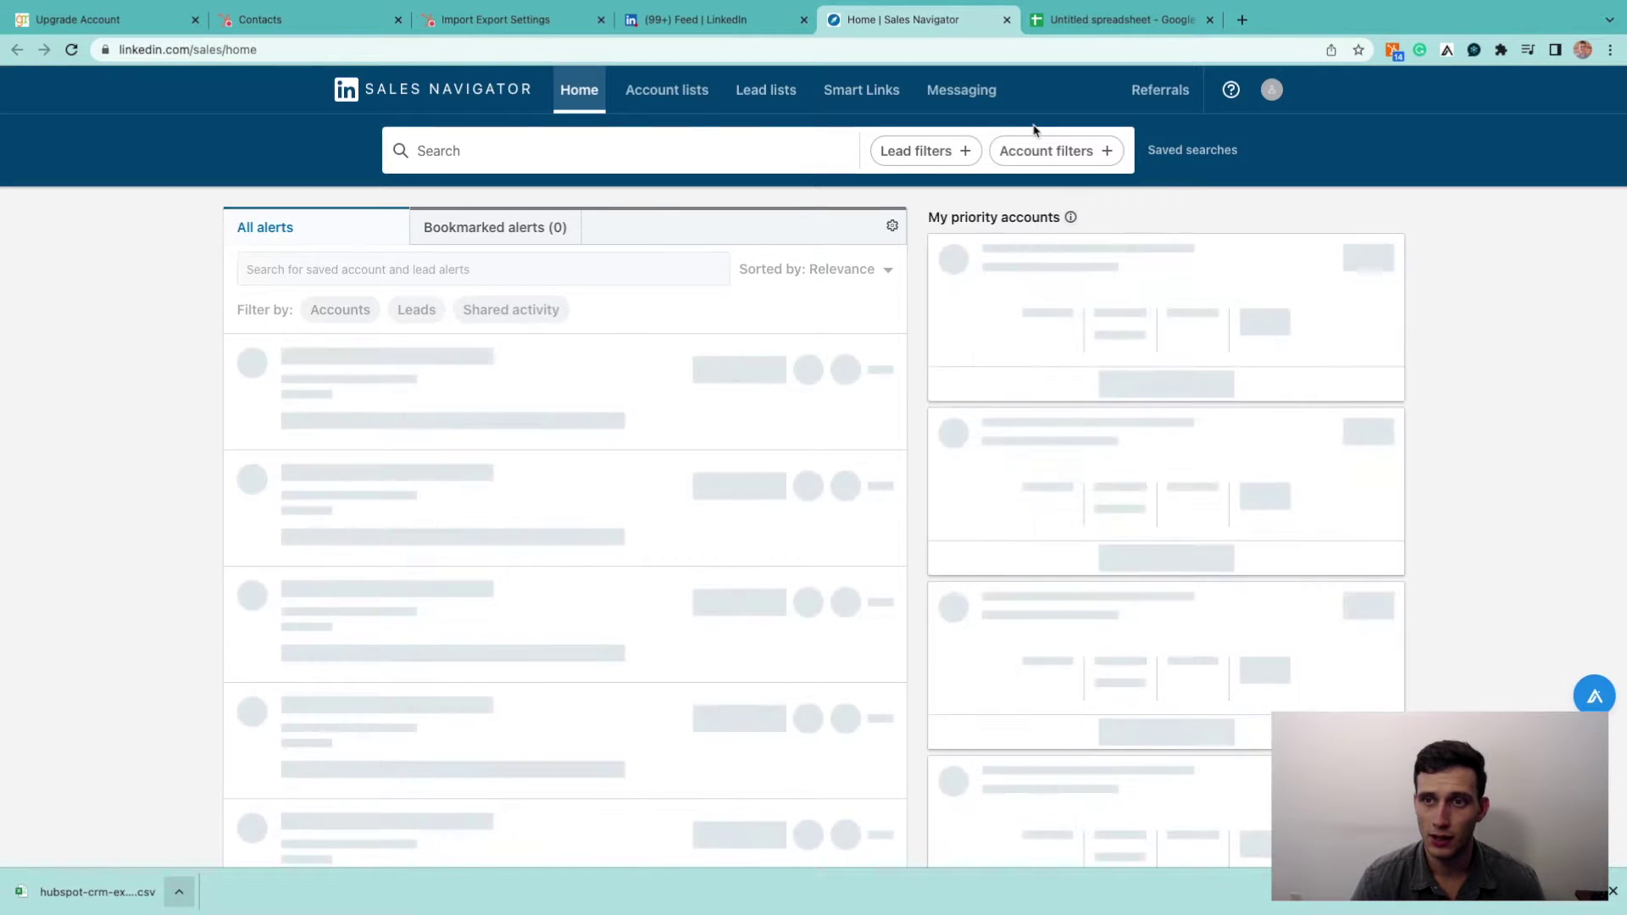
left_click(698, 103)
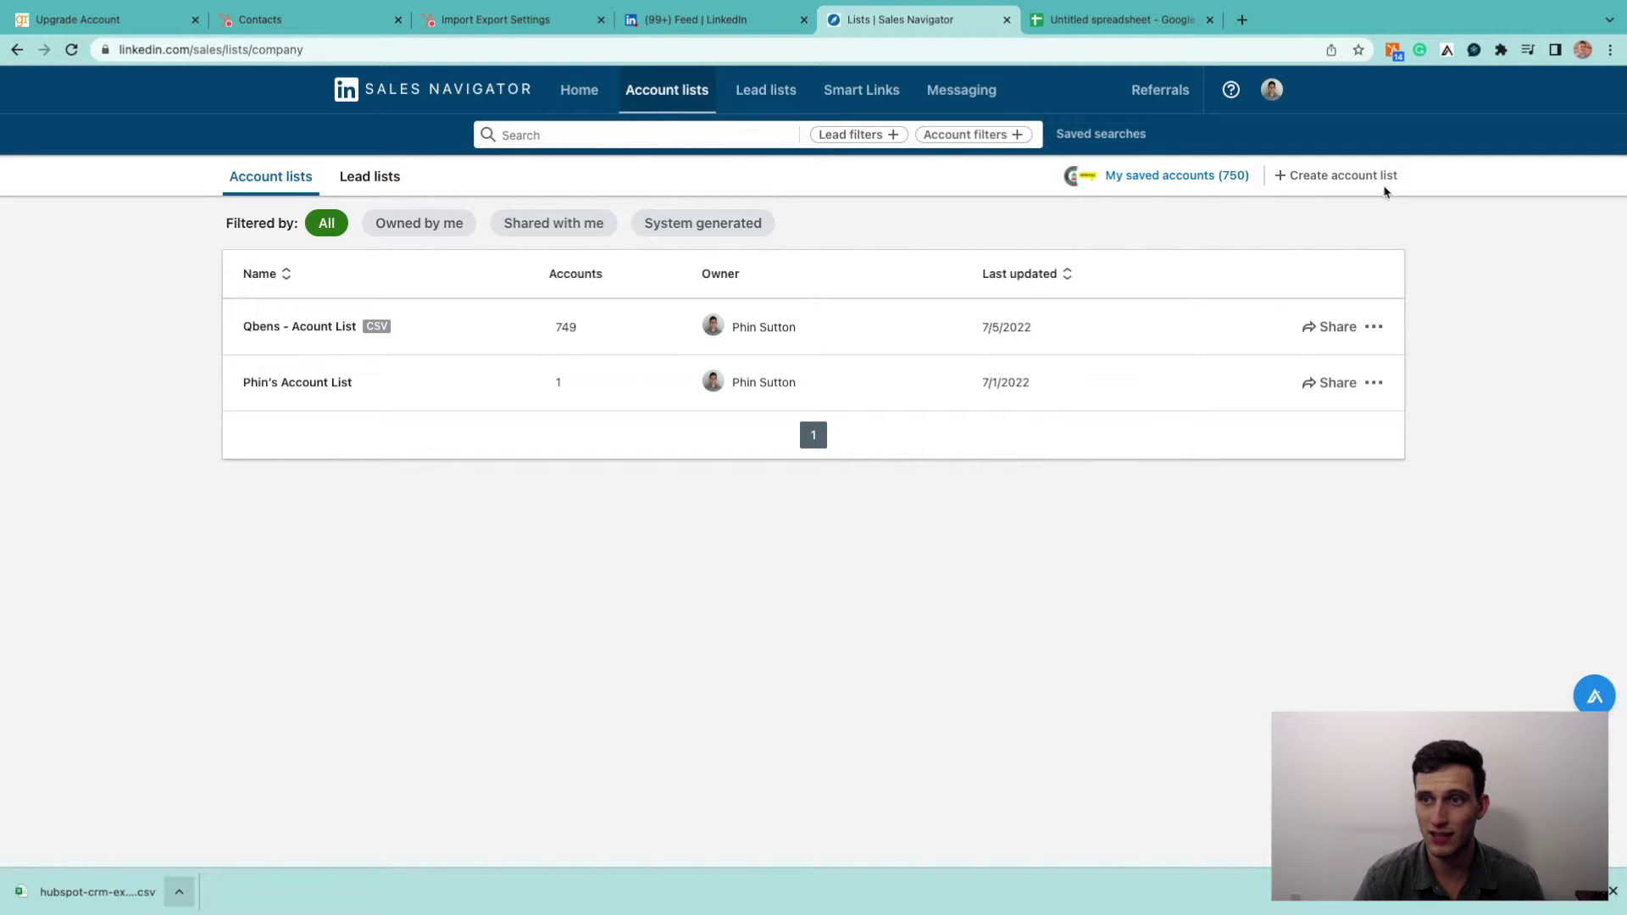
left_click(1363, 178)
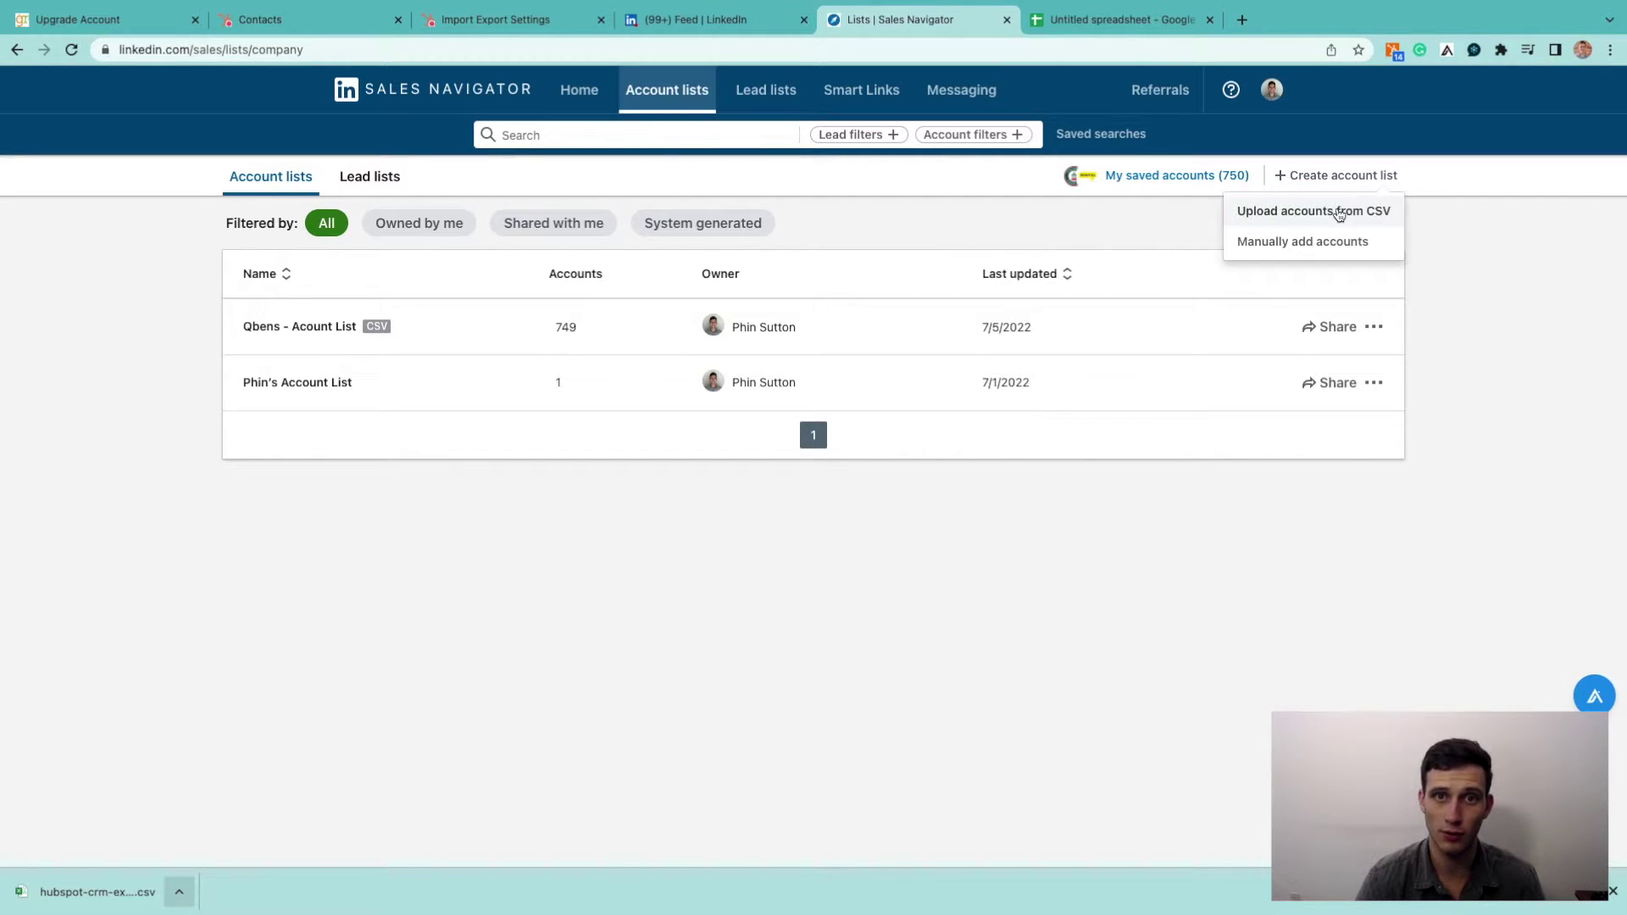
left_click(1337, 215)
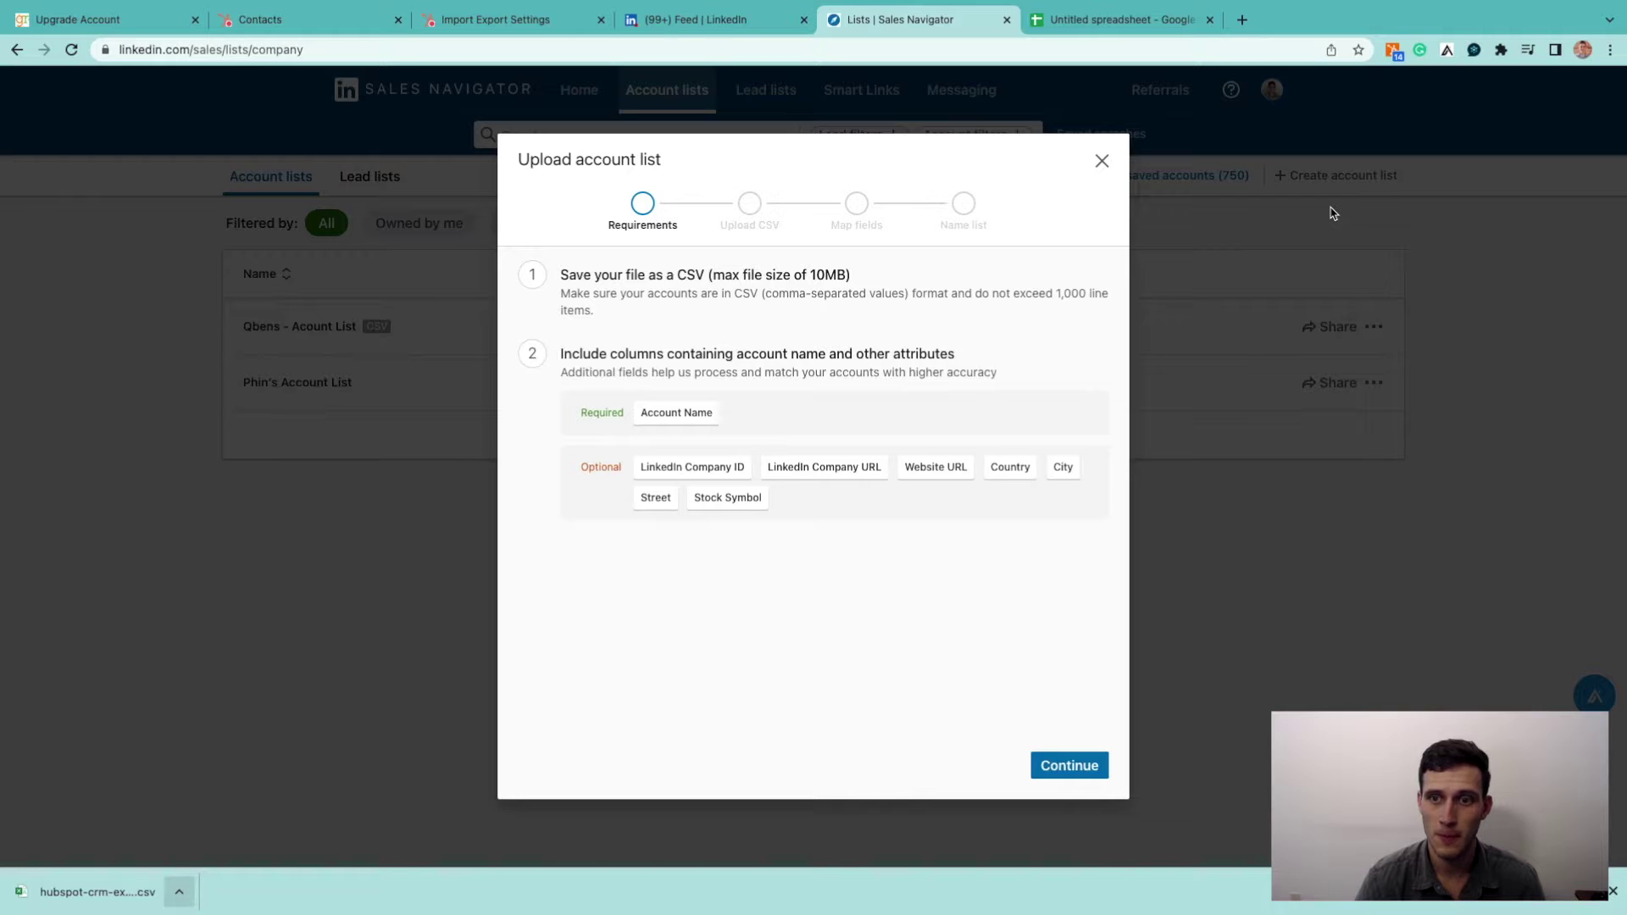
Step: Upload the HubSpot CSV, keep the Account Name, Company ID/URL and Country mappings, and leave Website URL unmapped
left_click(1063, 773)
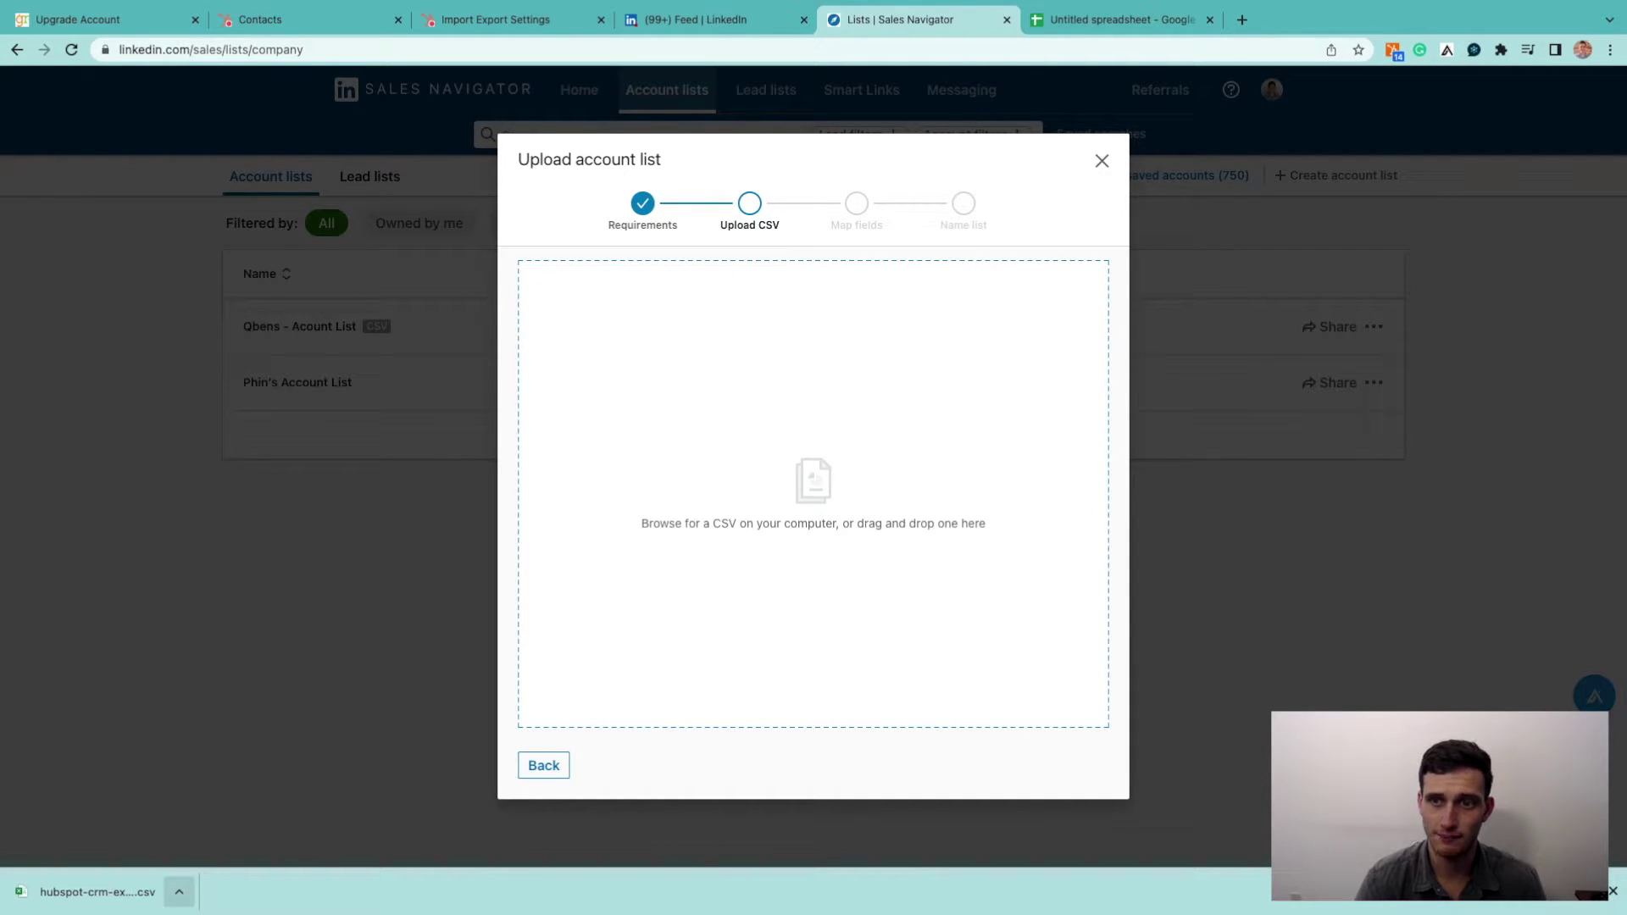
left_click_drag(98, 892, 662, 512)
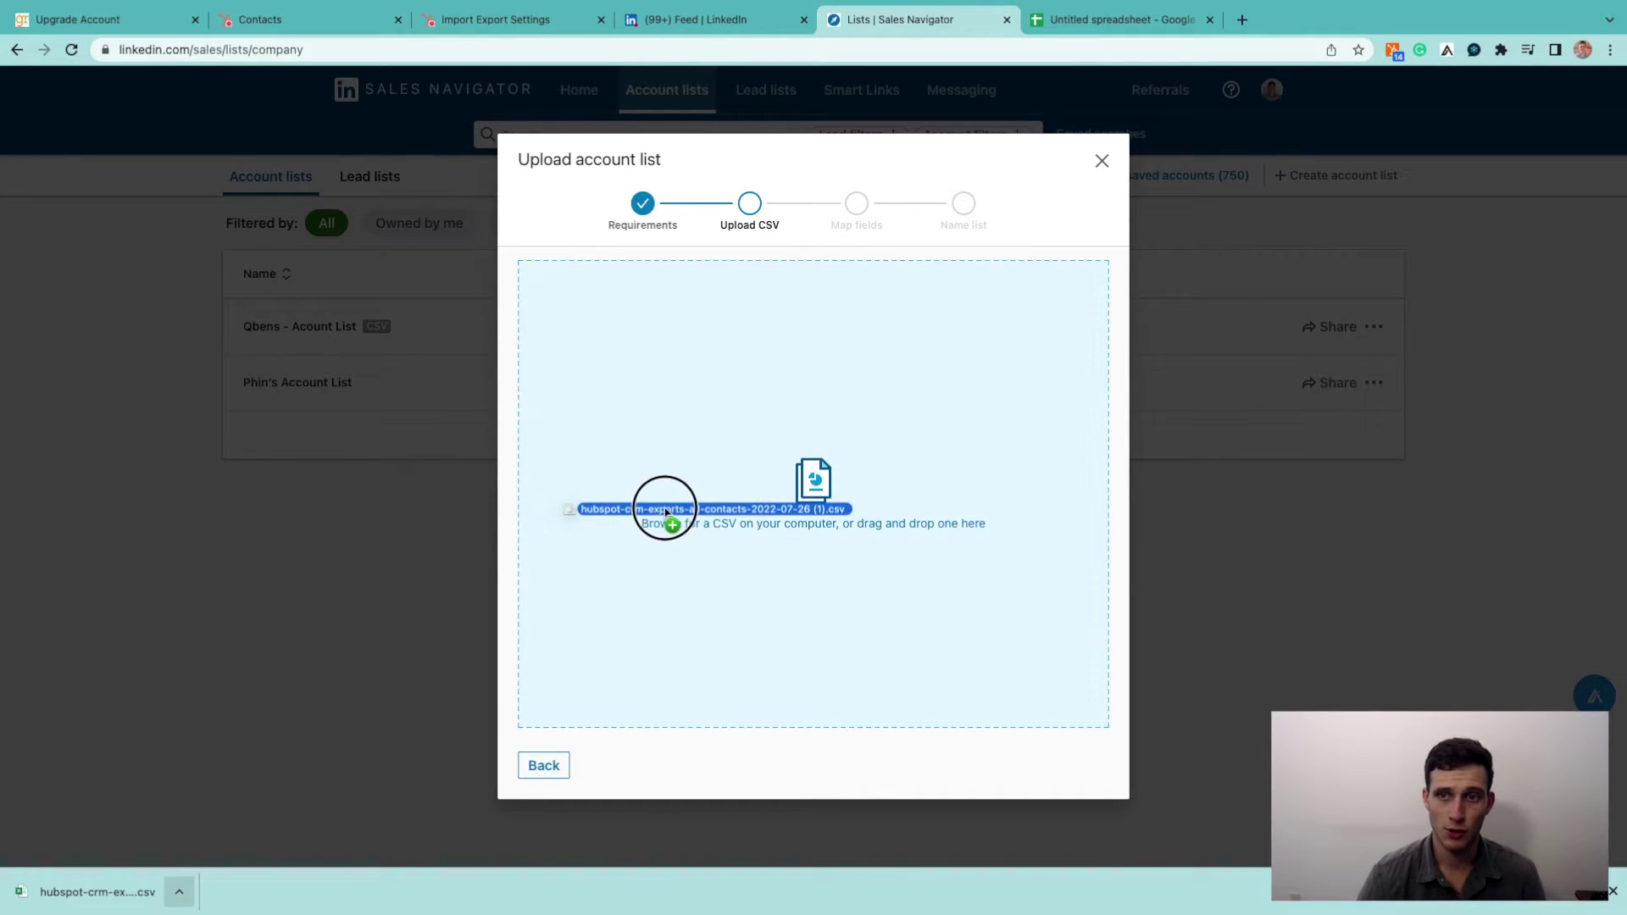
left_click(737, 455)
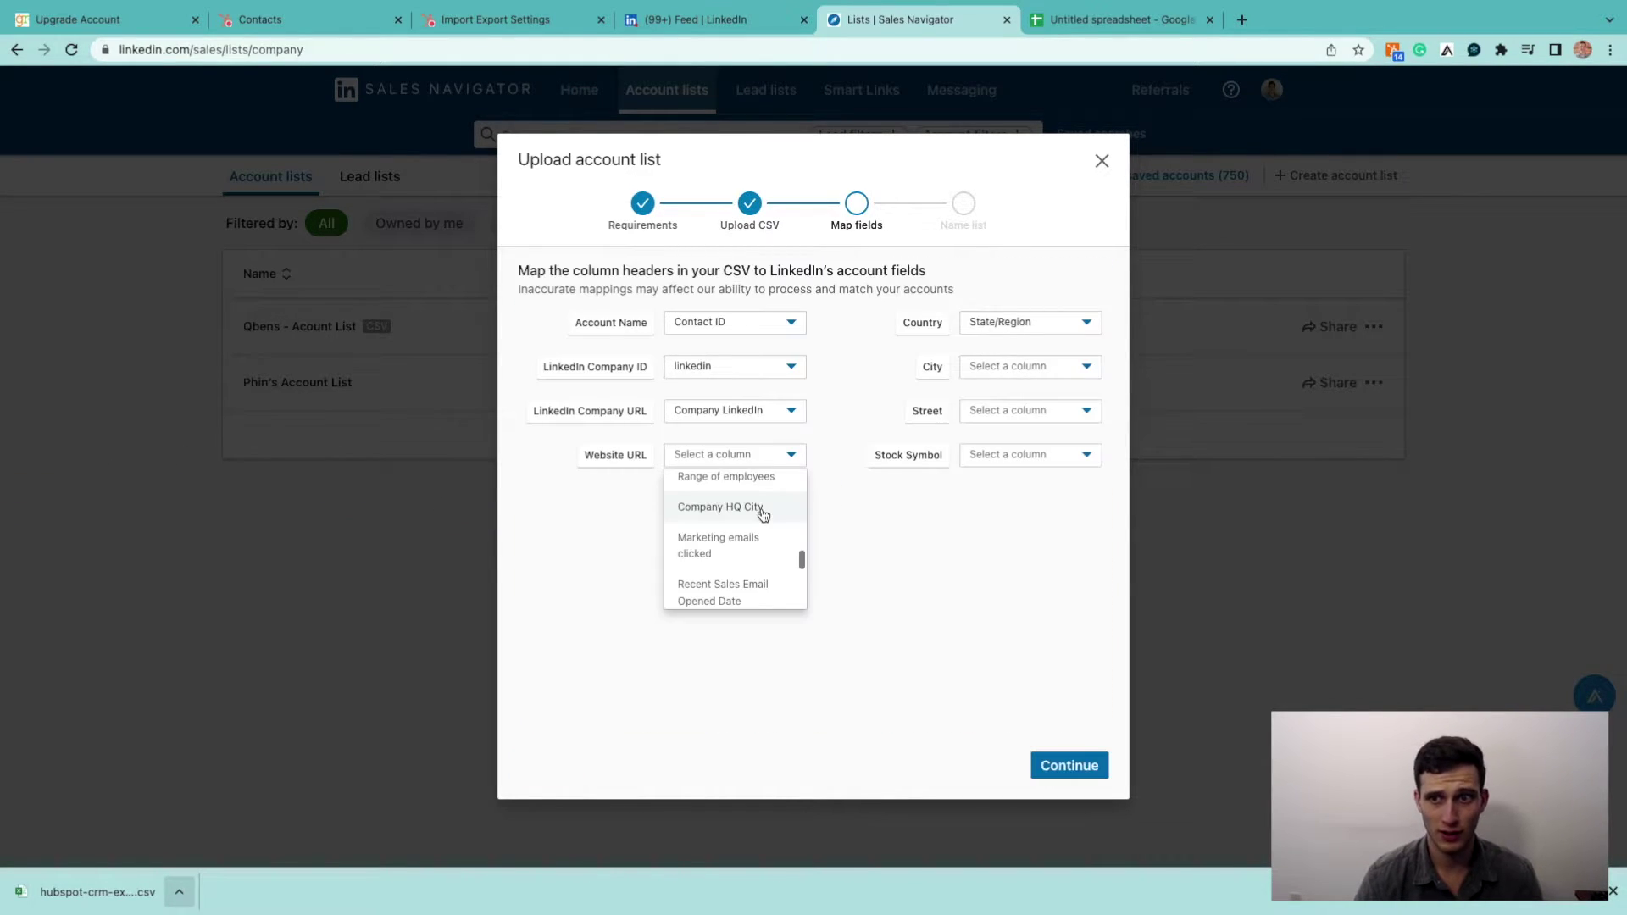
scroll(760, 513, "down", 2)
scroll(759, 513, "down", 1)
scroll(763, 514, "down", 2)
scroll(765, 516, "down", 2)
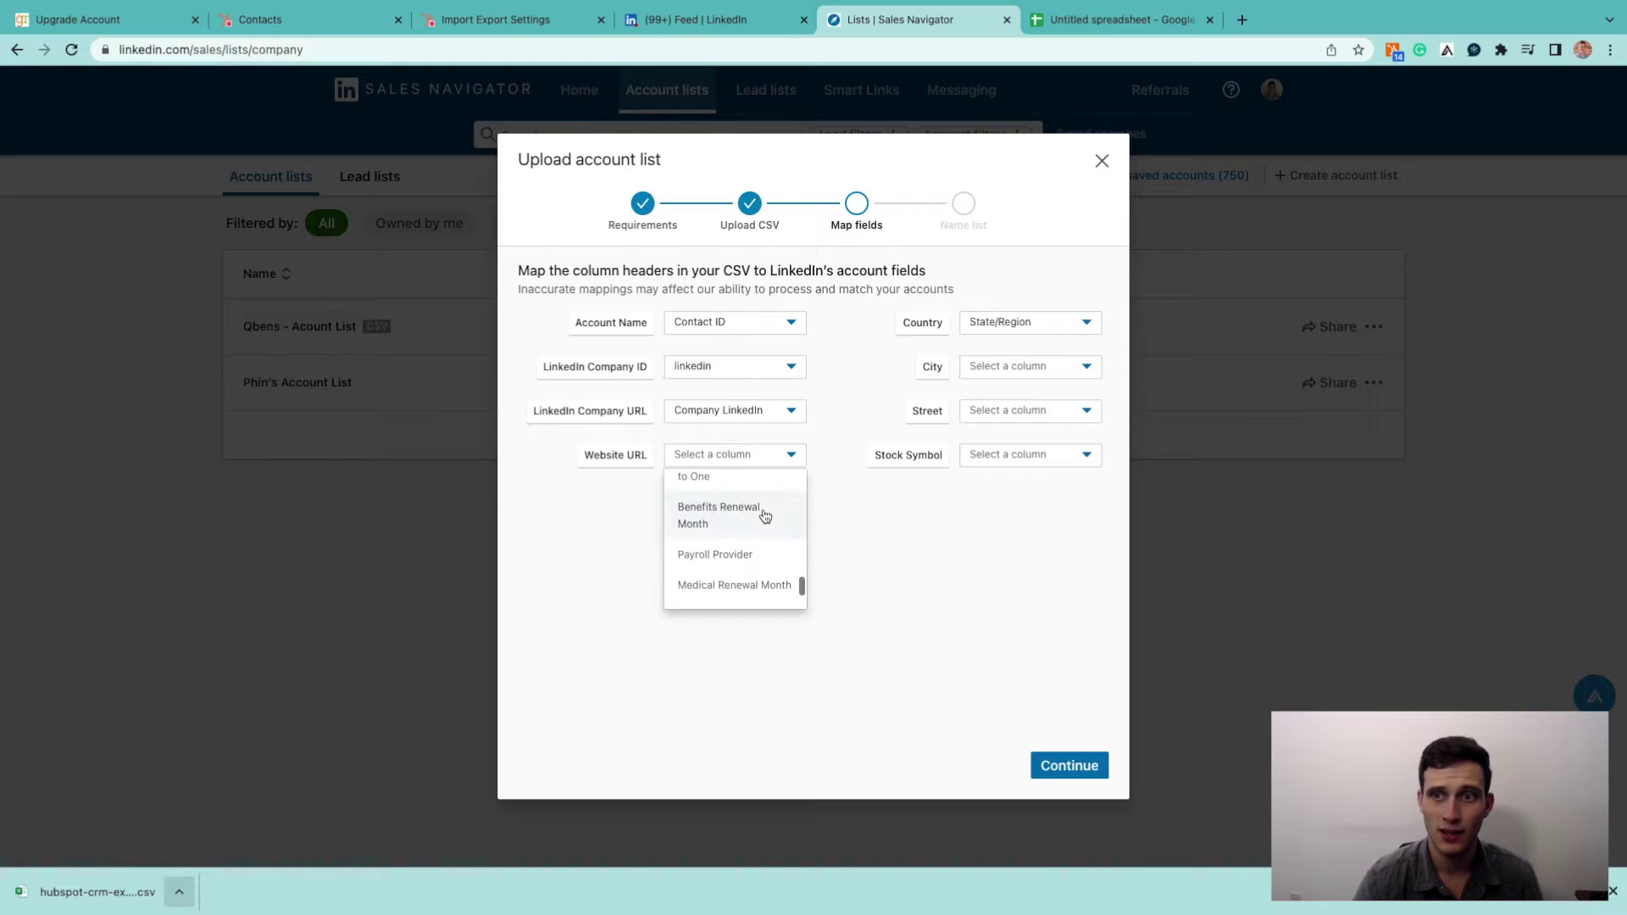
scroll(766, 517, "up", 1)
scroll(767, 517, "down", 1)
scroll(768, 517, "down", 2)
scroll(768, 517, "down", 2)
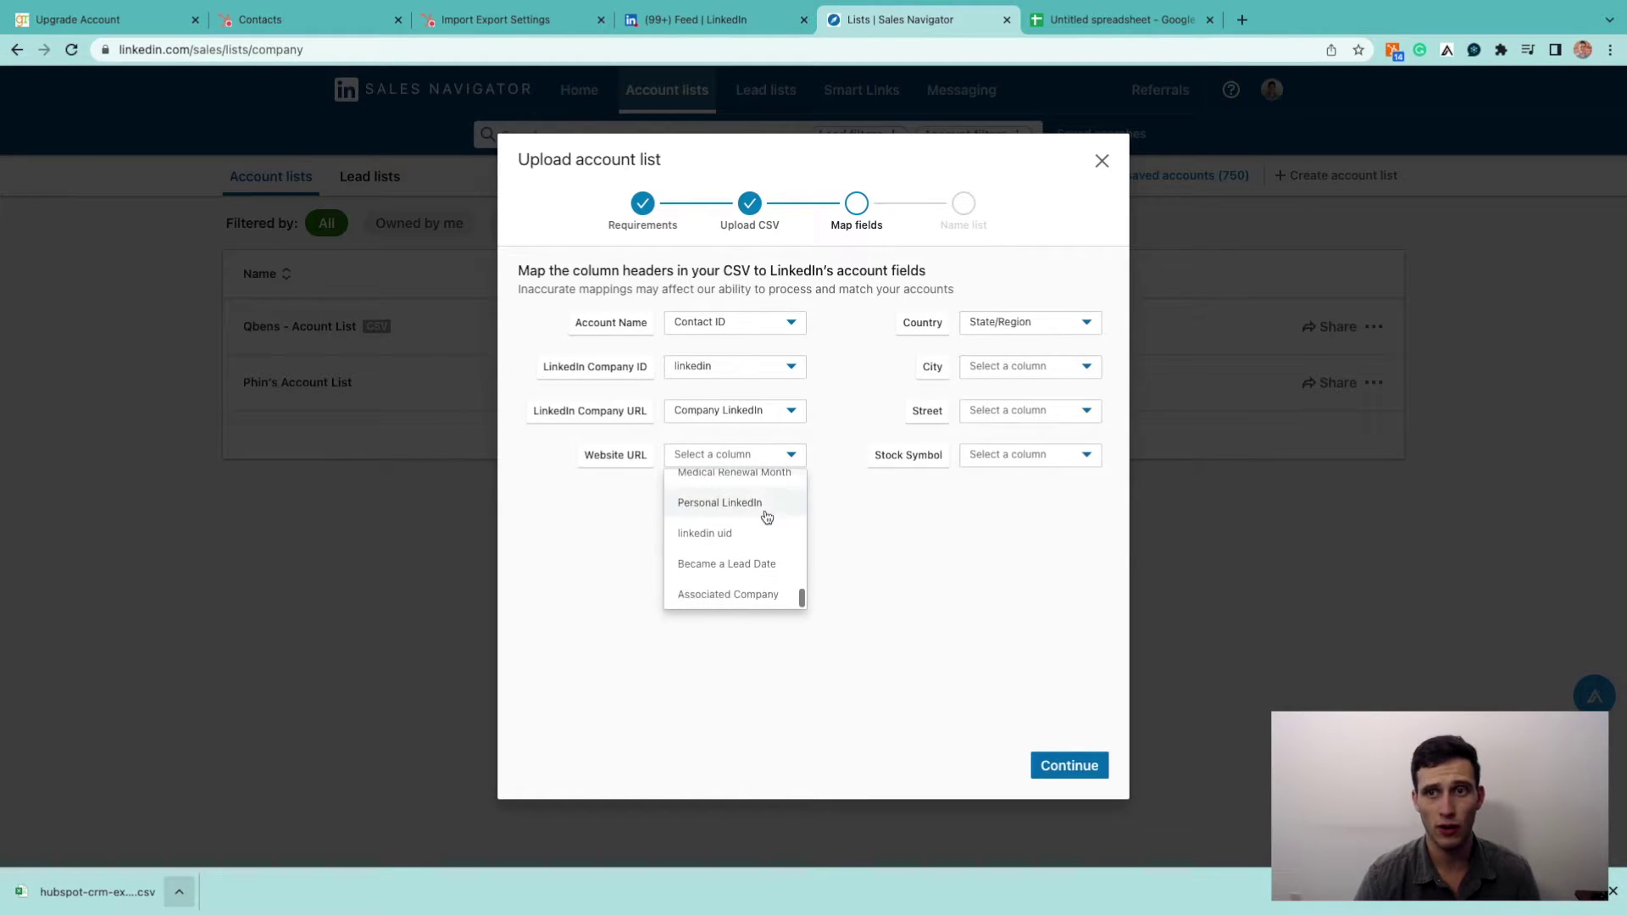
left_click(938, 564)
left_click(1058, 773)
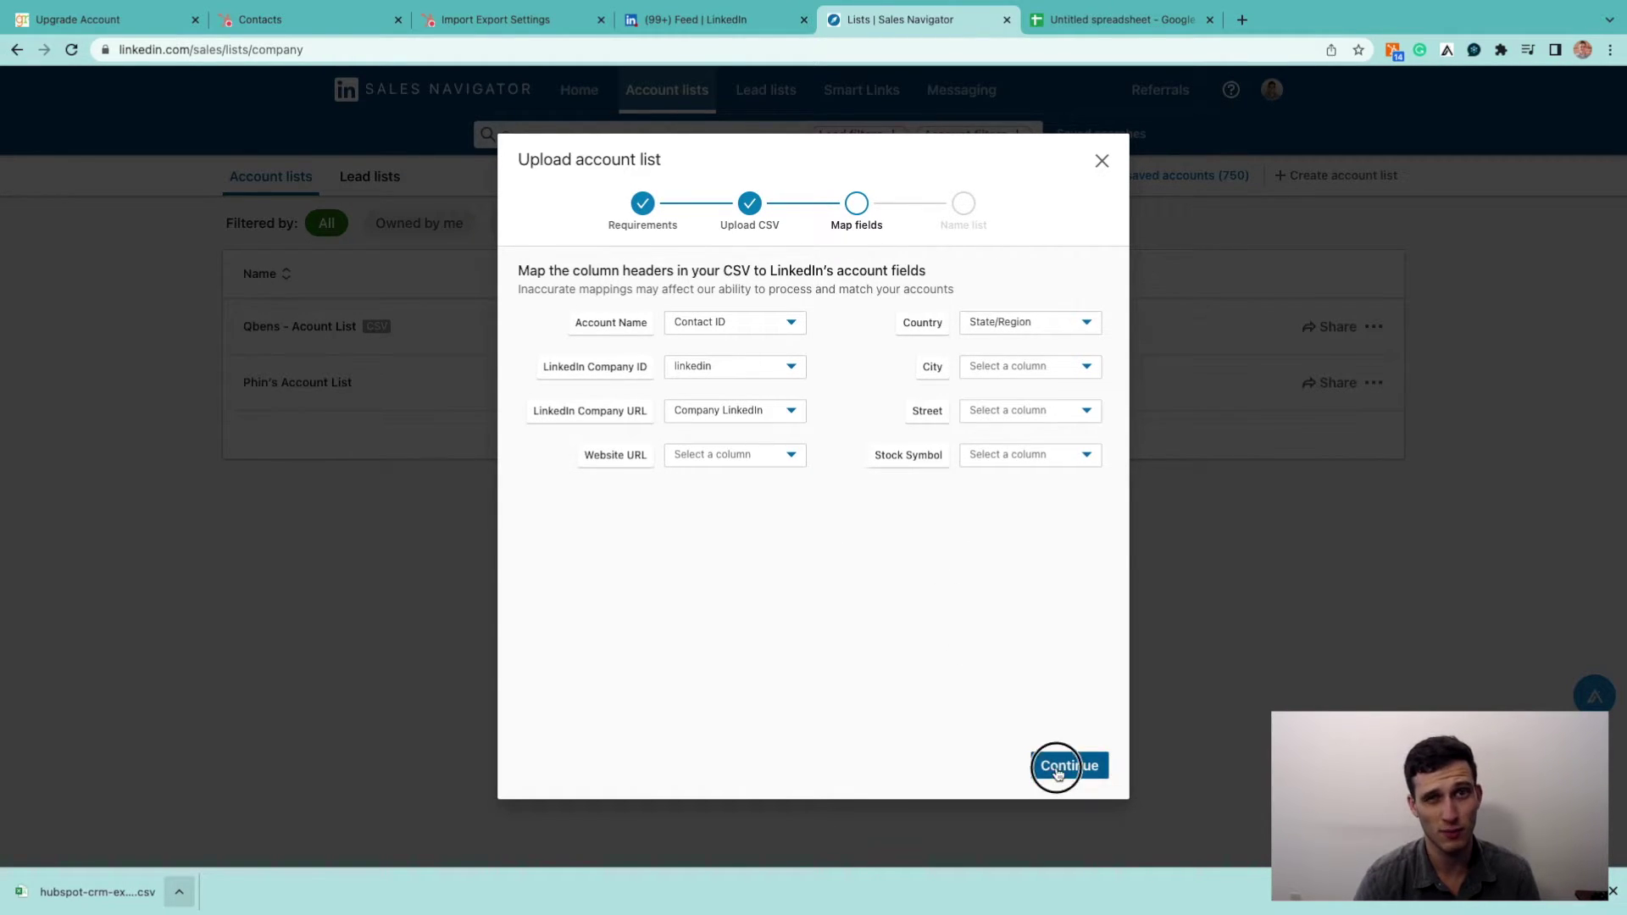
Step: Name the list 'Medical Renewal - November' with description 'Used for Quantum Benefits' and finish
triple_click(800, 323)
type("Medical Renewal - November")
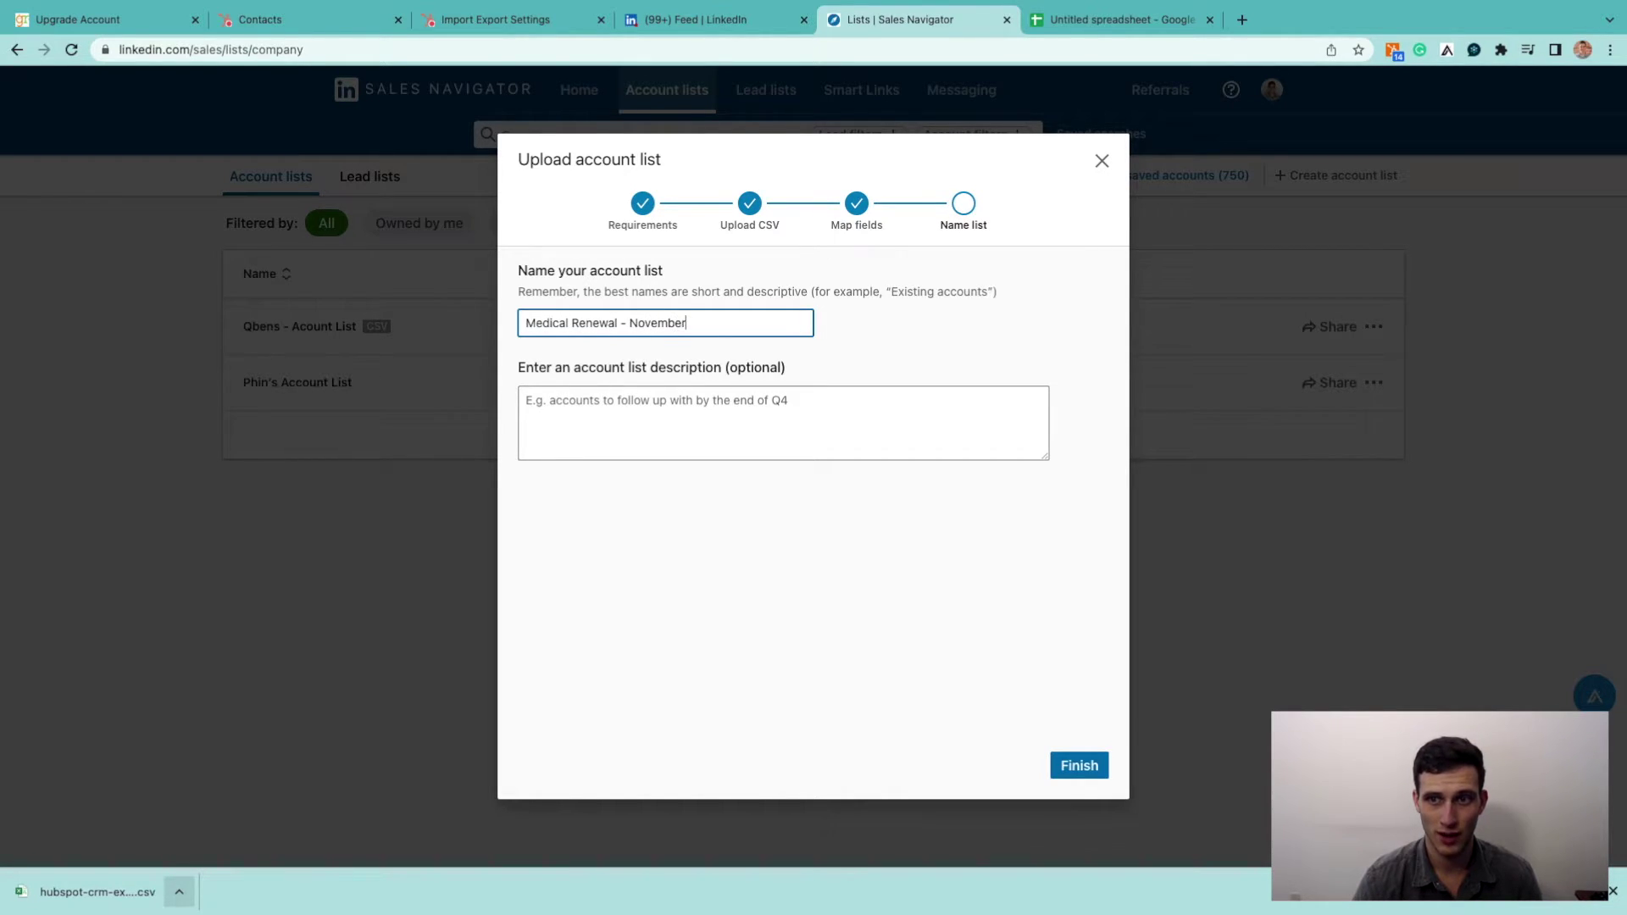
left_click(659, 411)
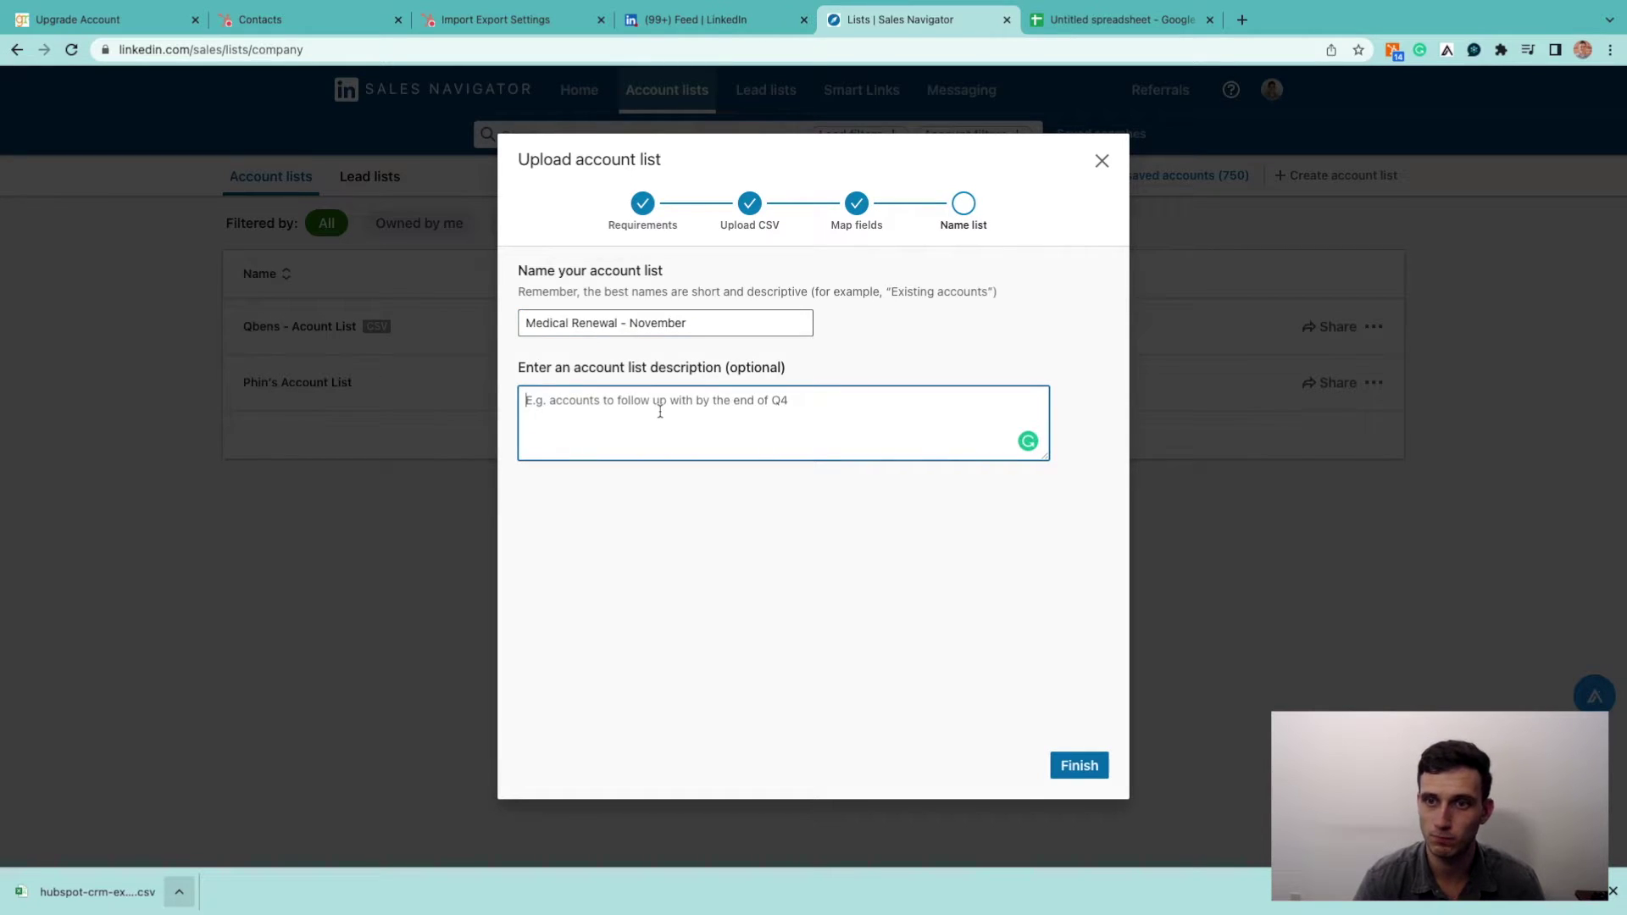
type("Used for ")
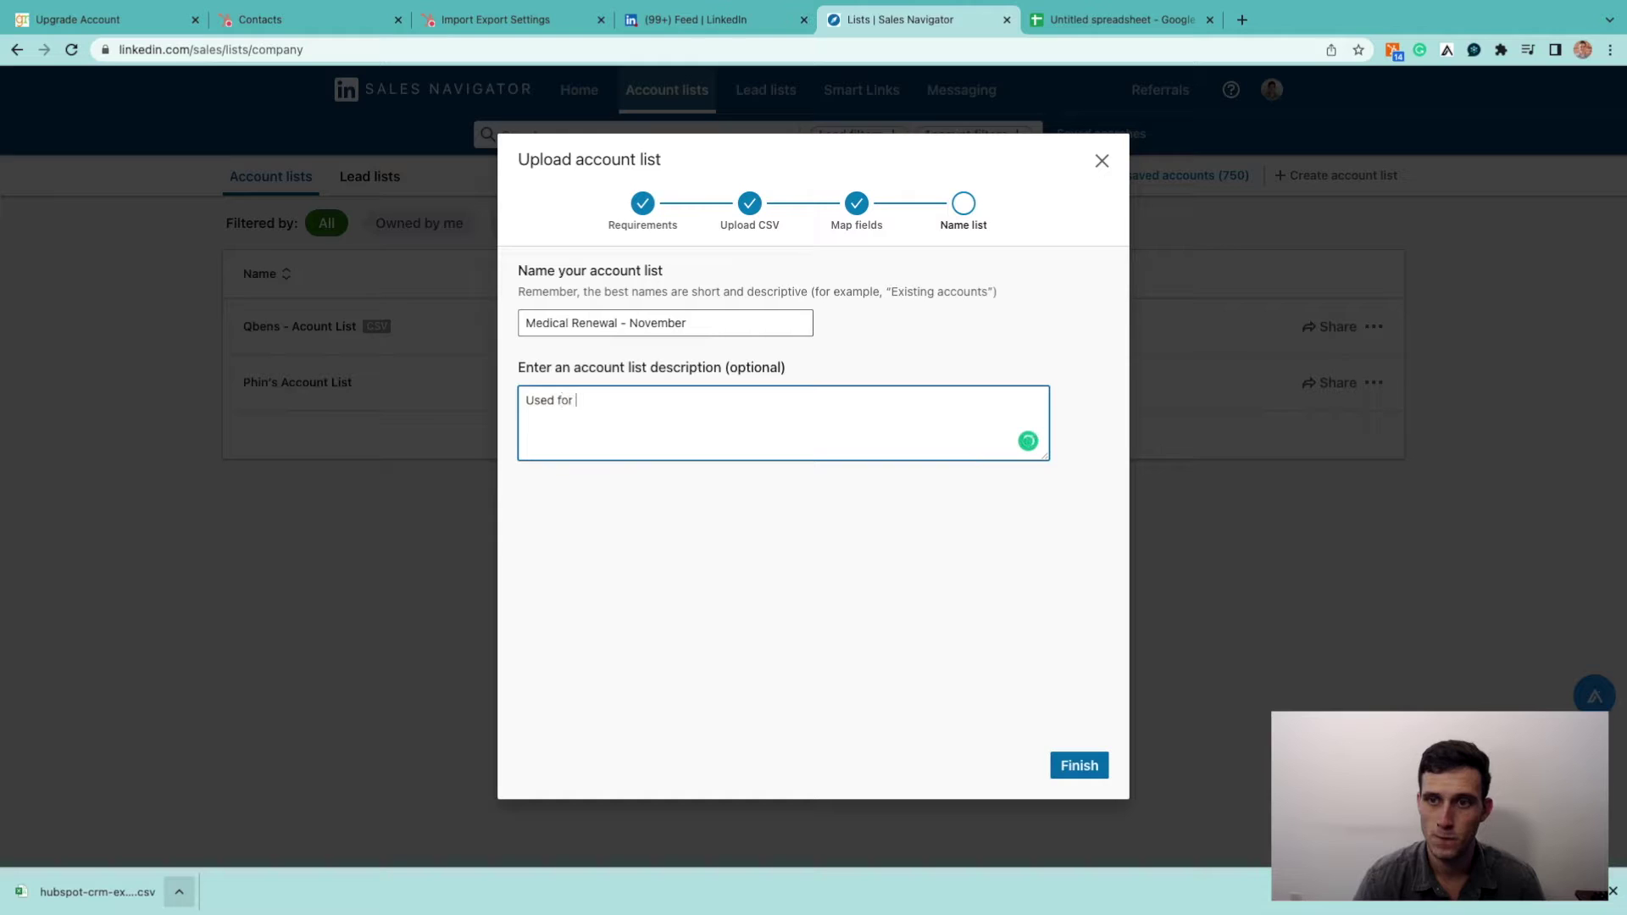
type("Quantum Ben")
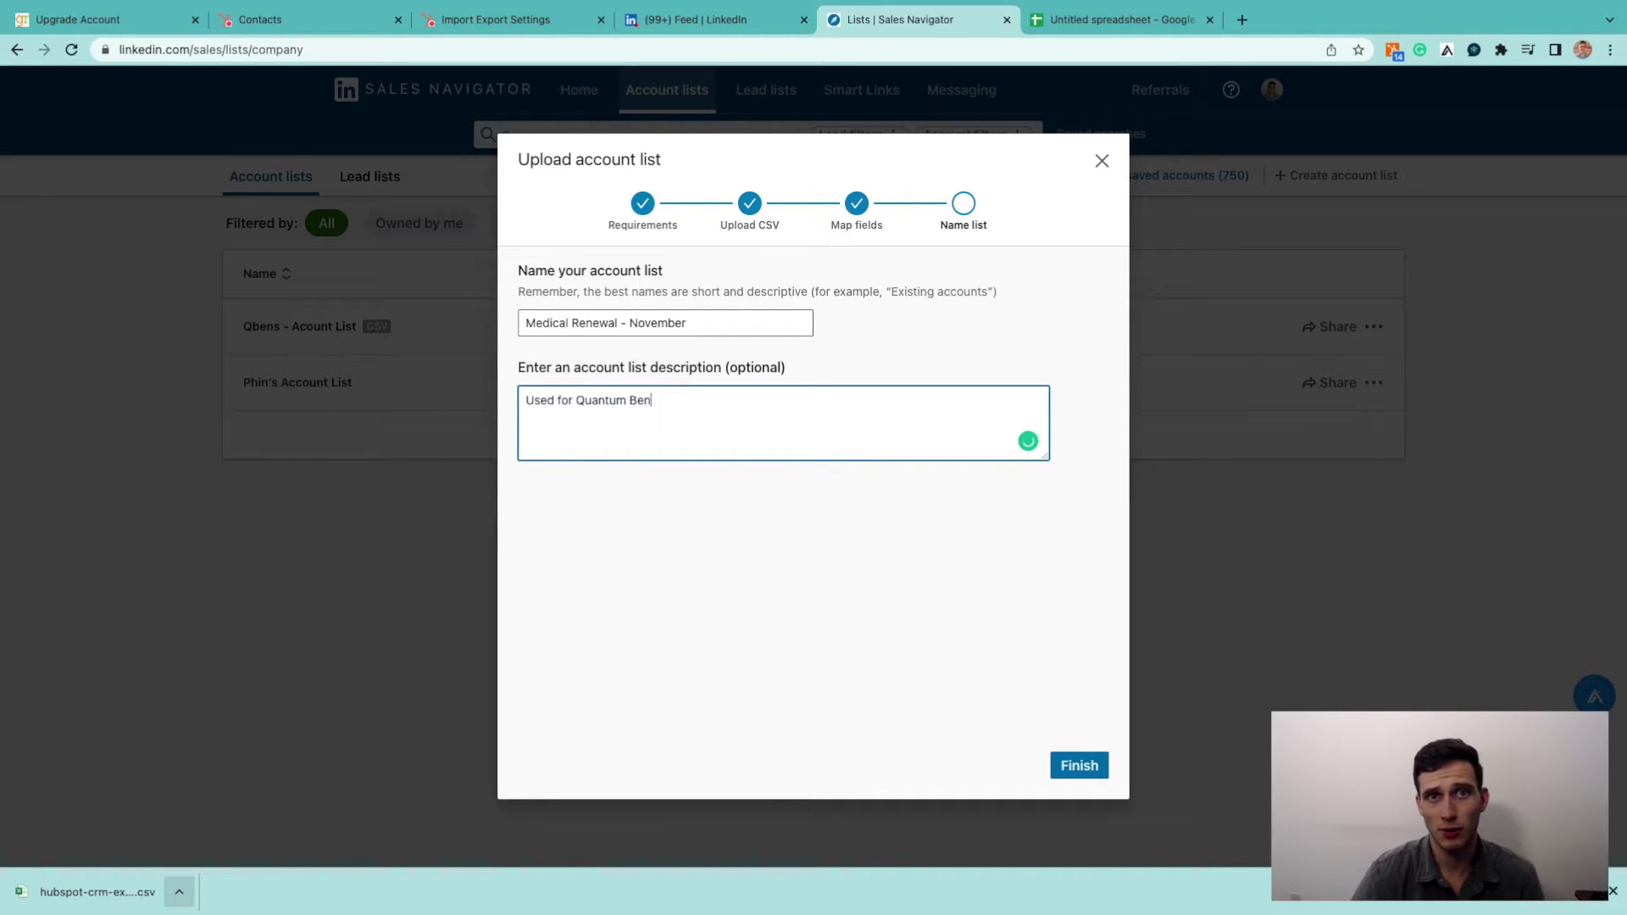
type("ts.")
left_click(1097, 765)
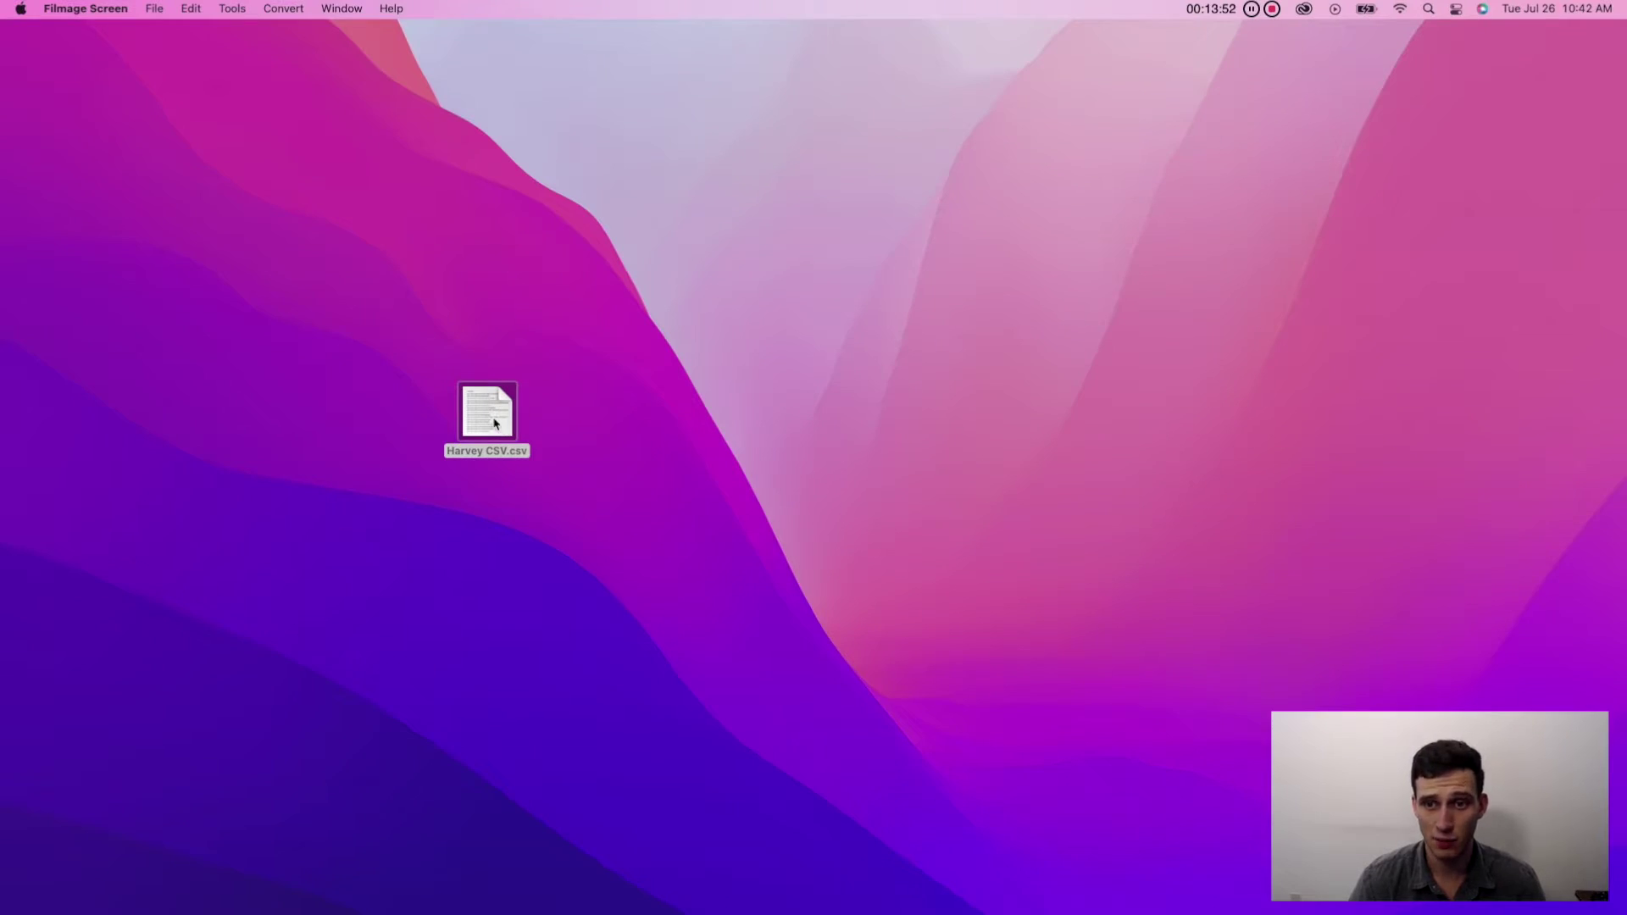
Step: Open Harvey CSV.csv in Excel, scroll through its LinkedIn profile URLs, then close it
double_click(496, 424)
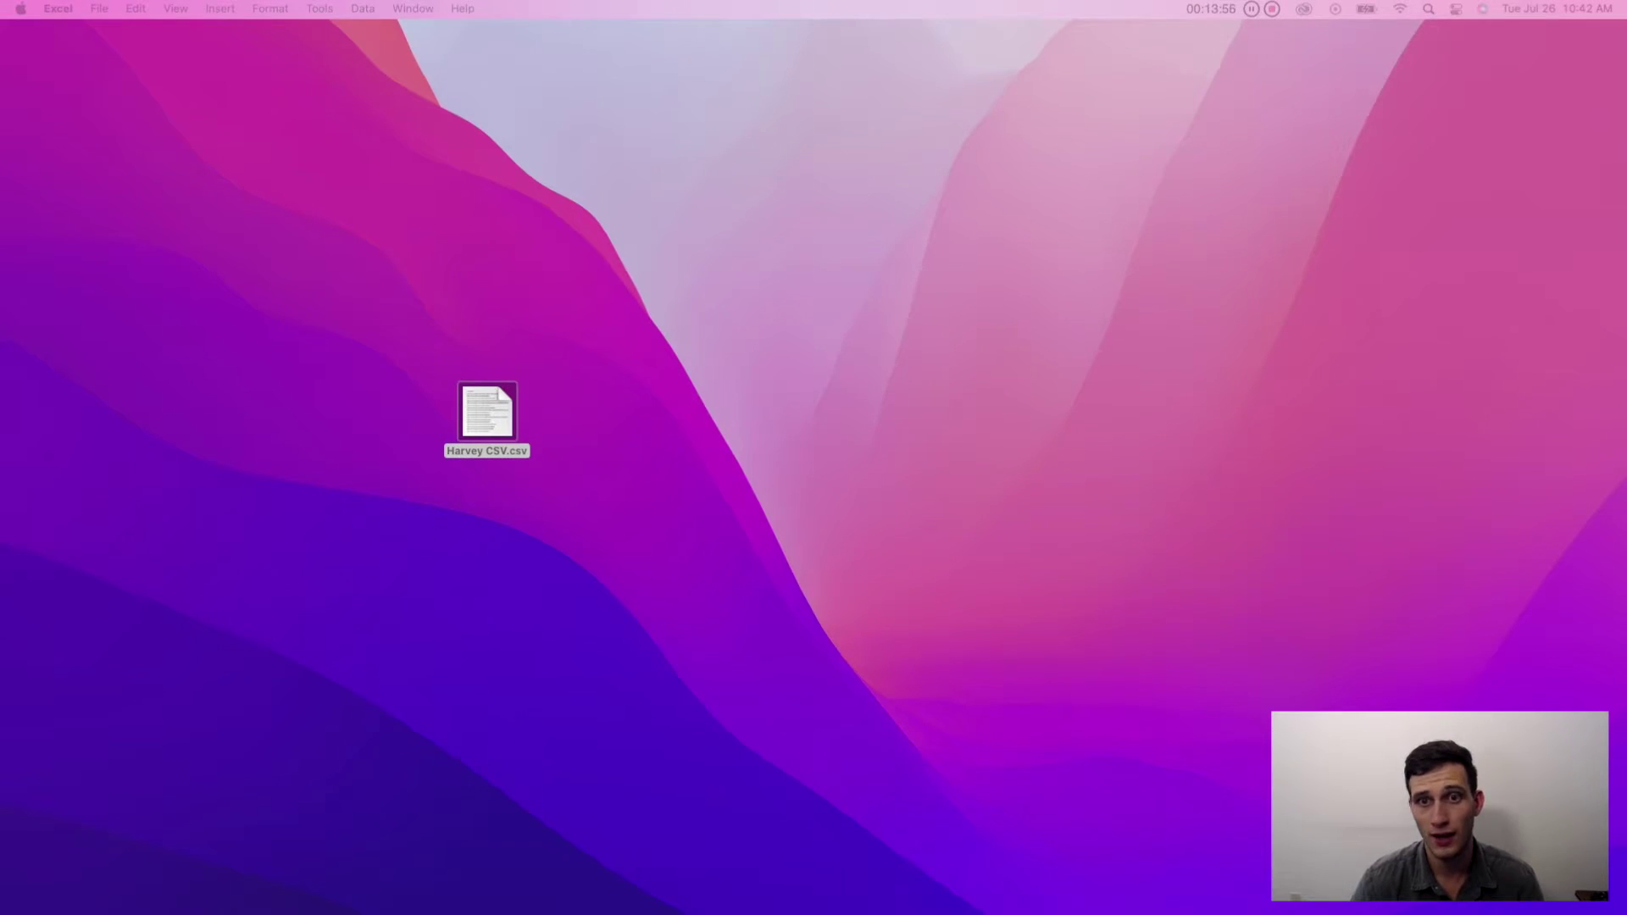
scroll(104, 411, "down", 3)
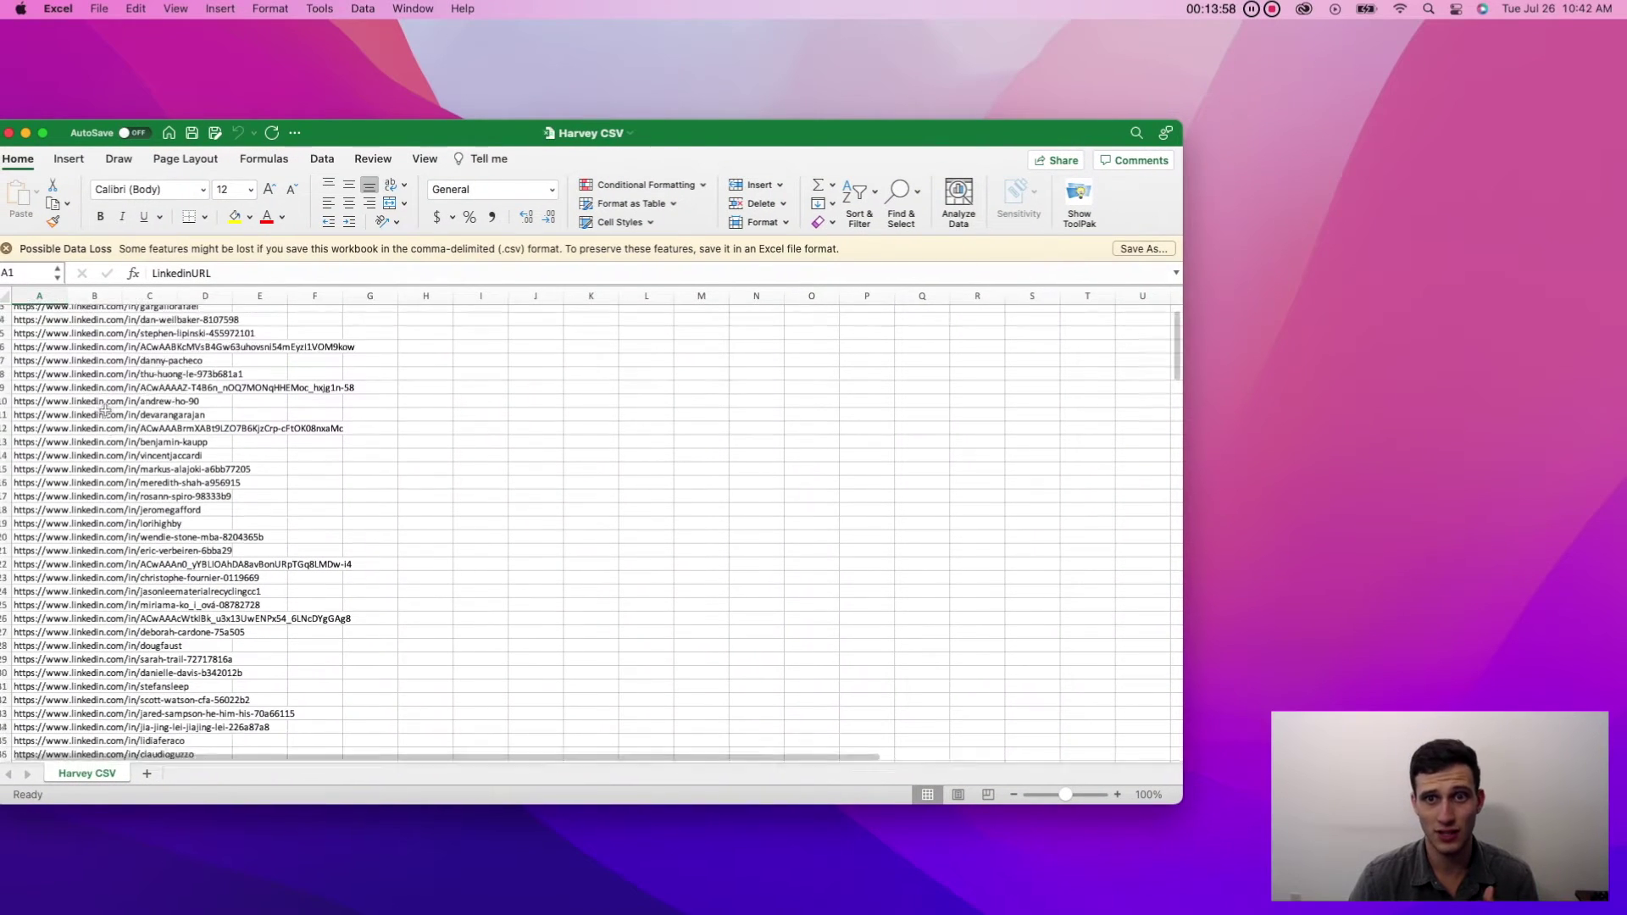
scroll(103, 410, "down", 3)
scroll(103, 410, "down", 10)
scroll(104, 410, "down", 10)
scroll(103, 410, "down", 9)
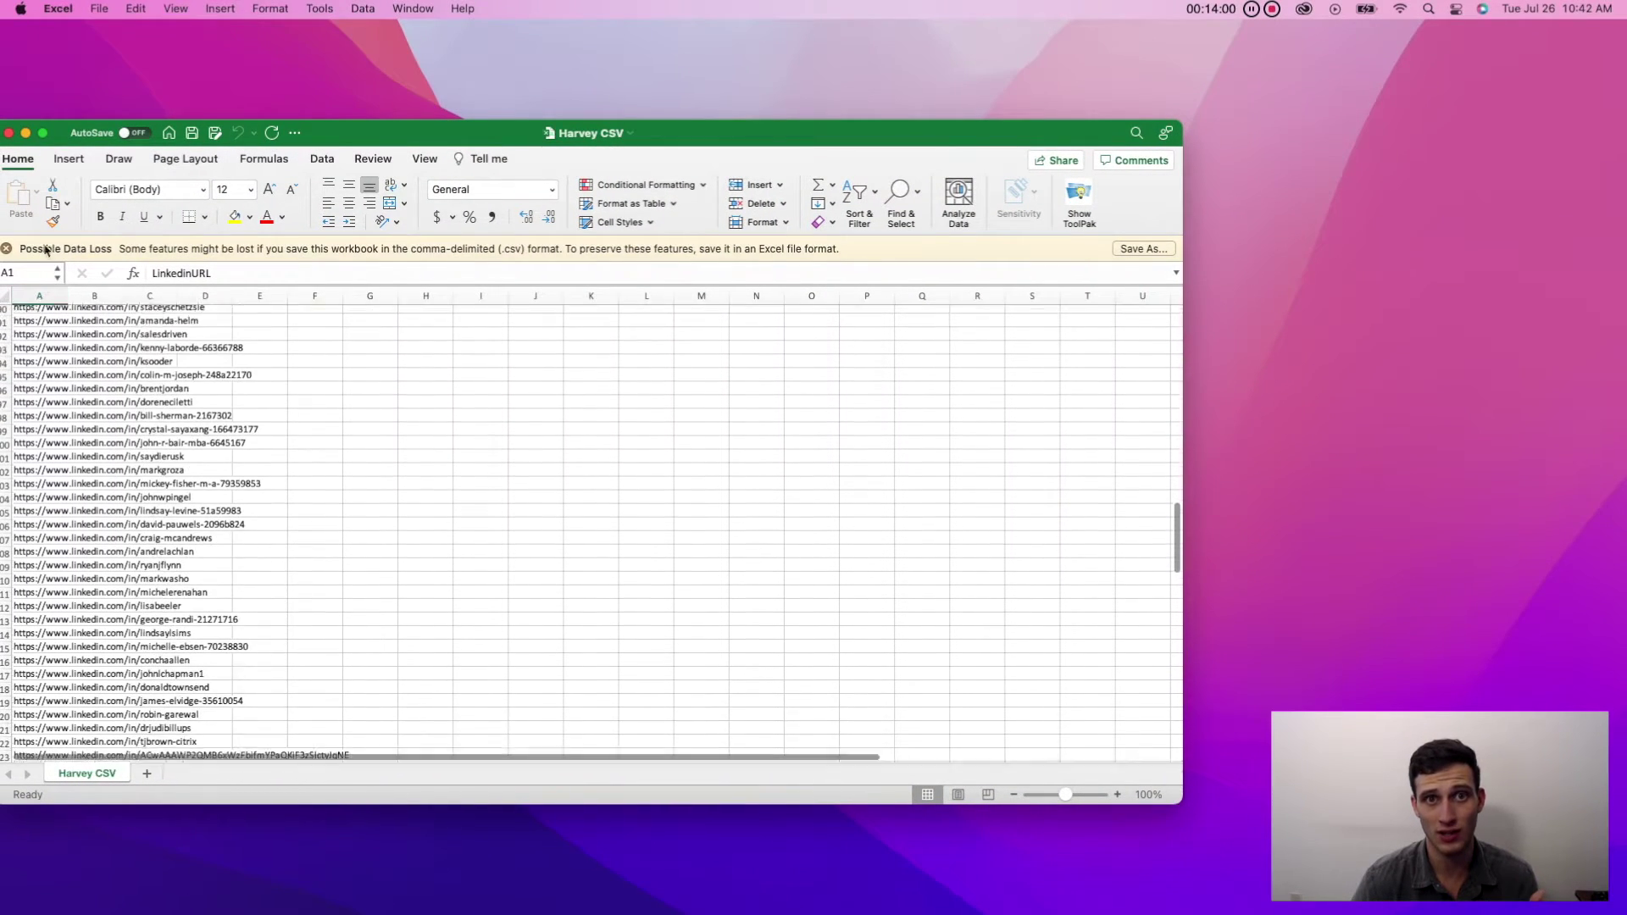
left_click(8, 133)
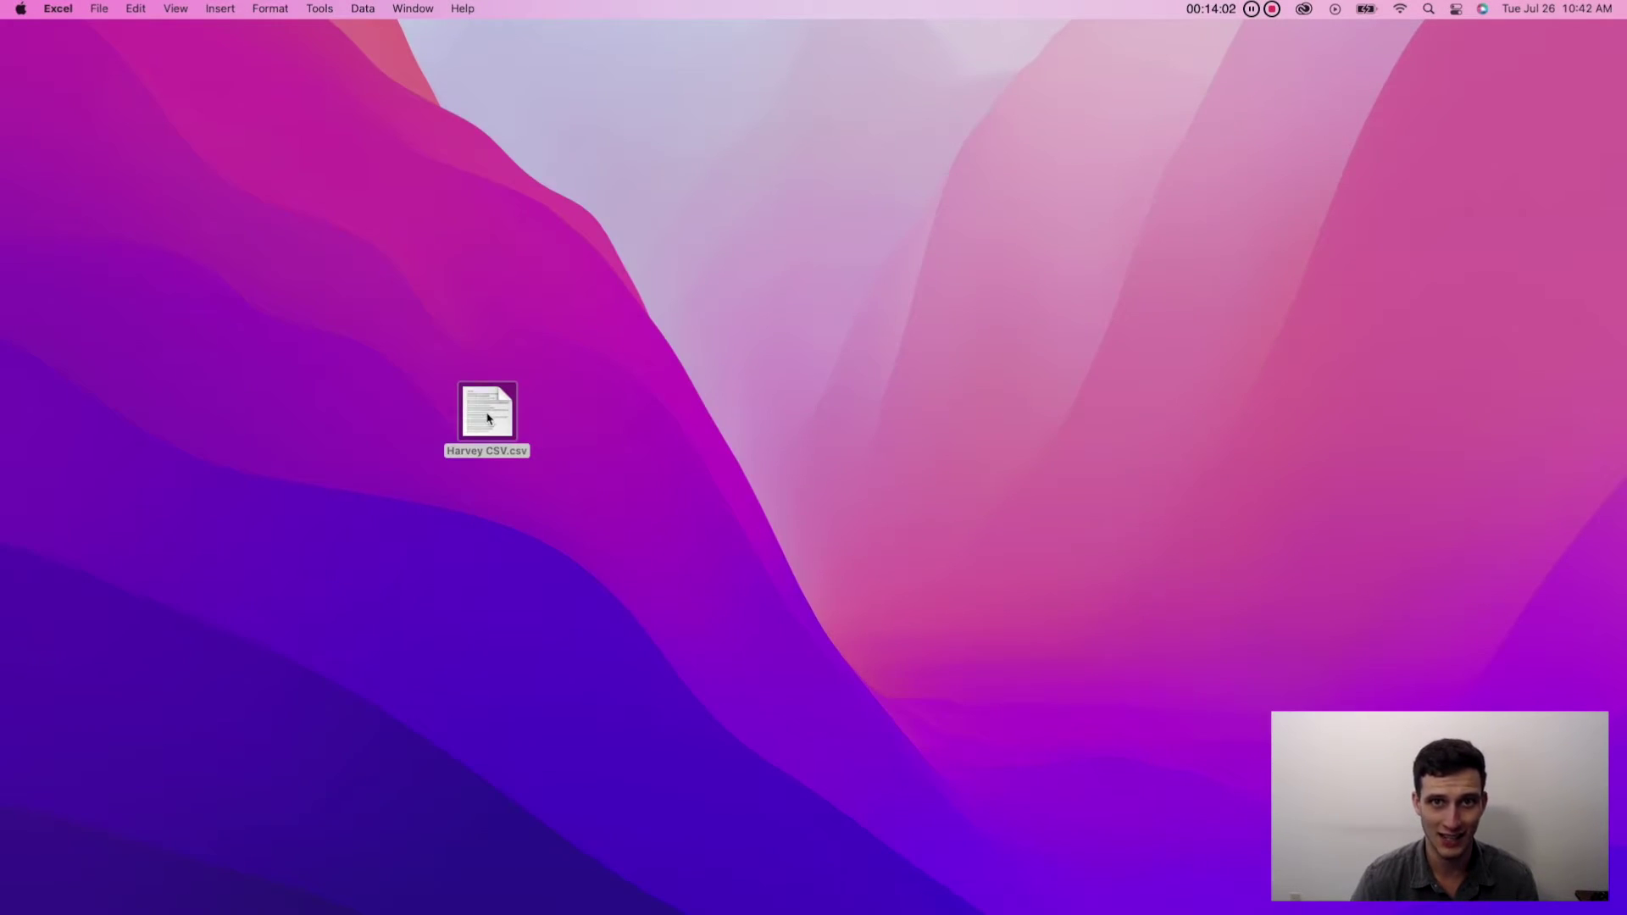
key("super+BackSpace")
Step: Return to the browser's Grobot account tab and open Outreach Sequences
key("super+Tab")
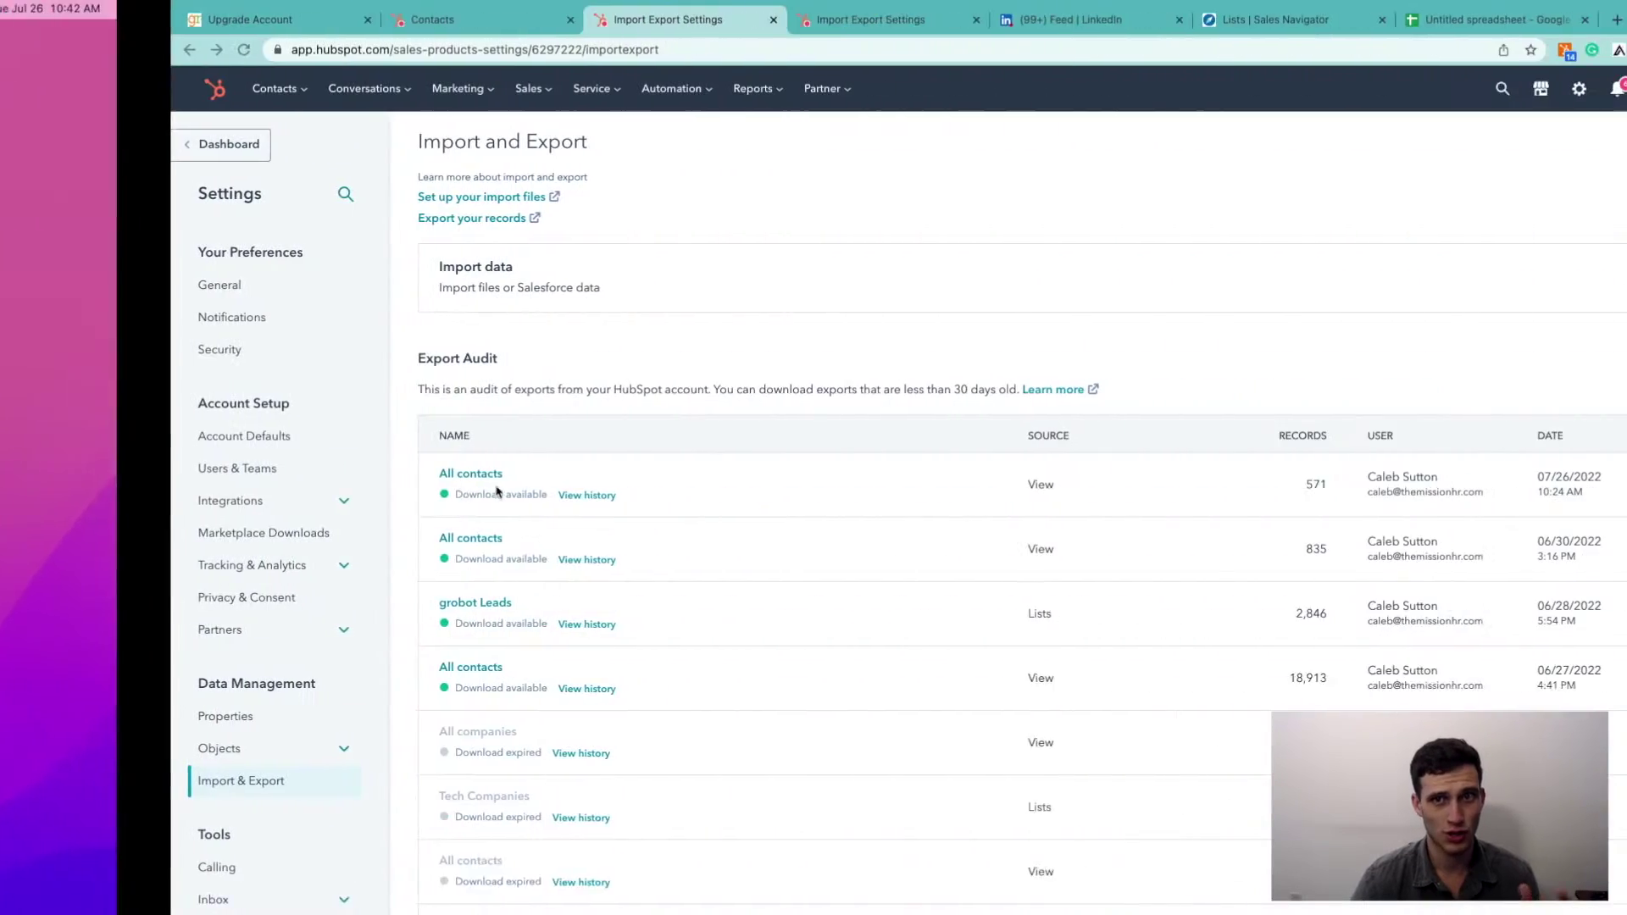
left_click(111, 17)
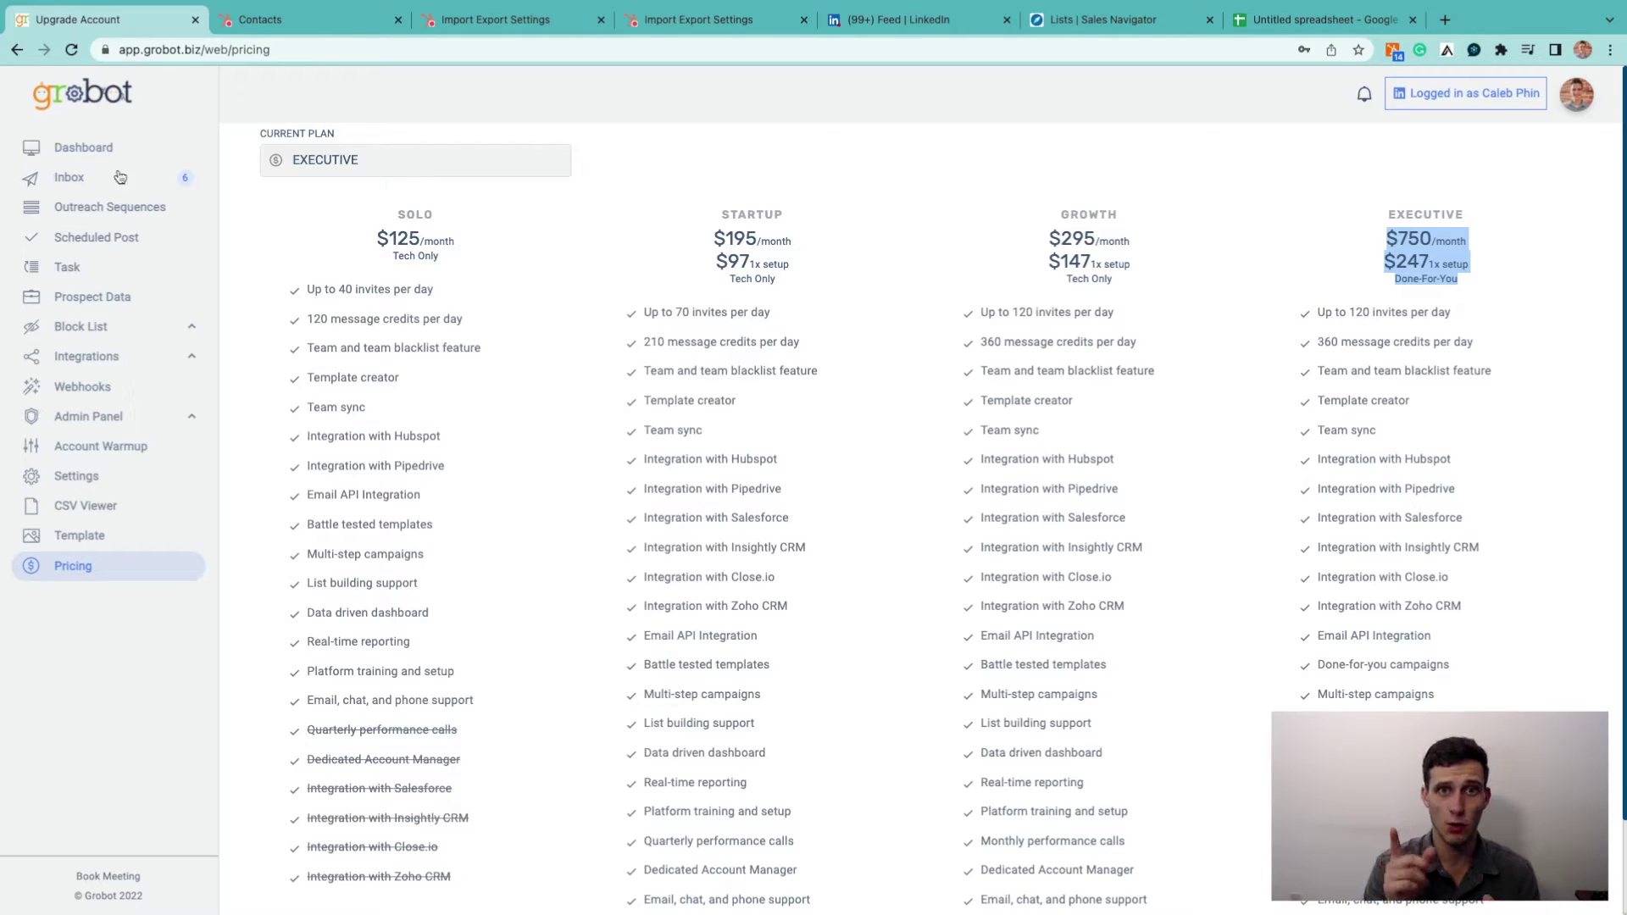
left_click(111, 211)
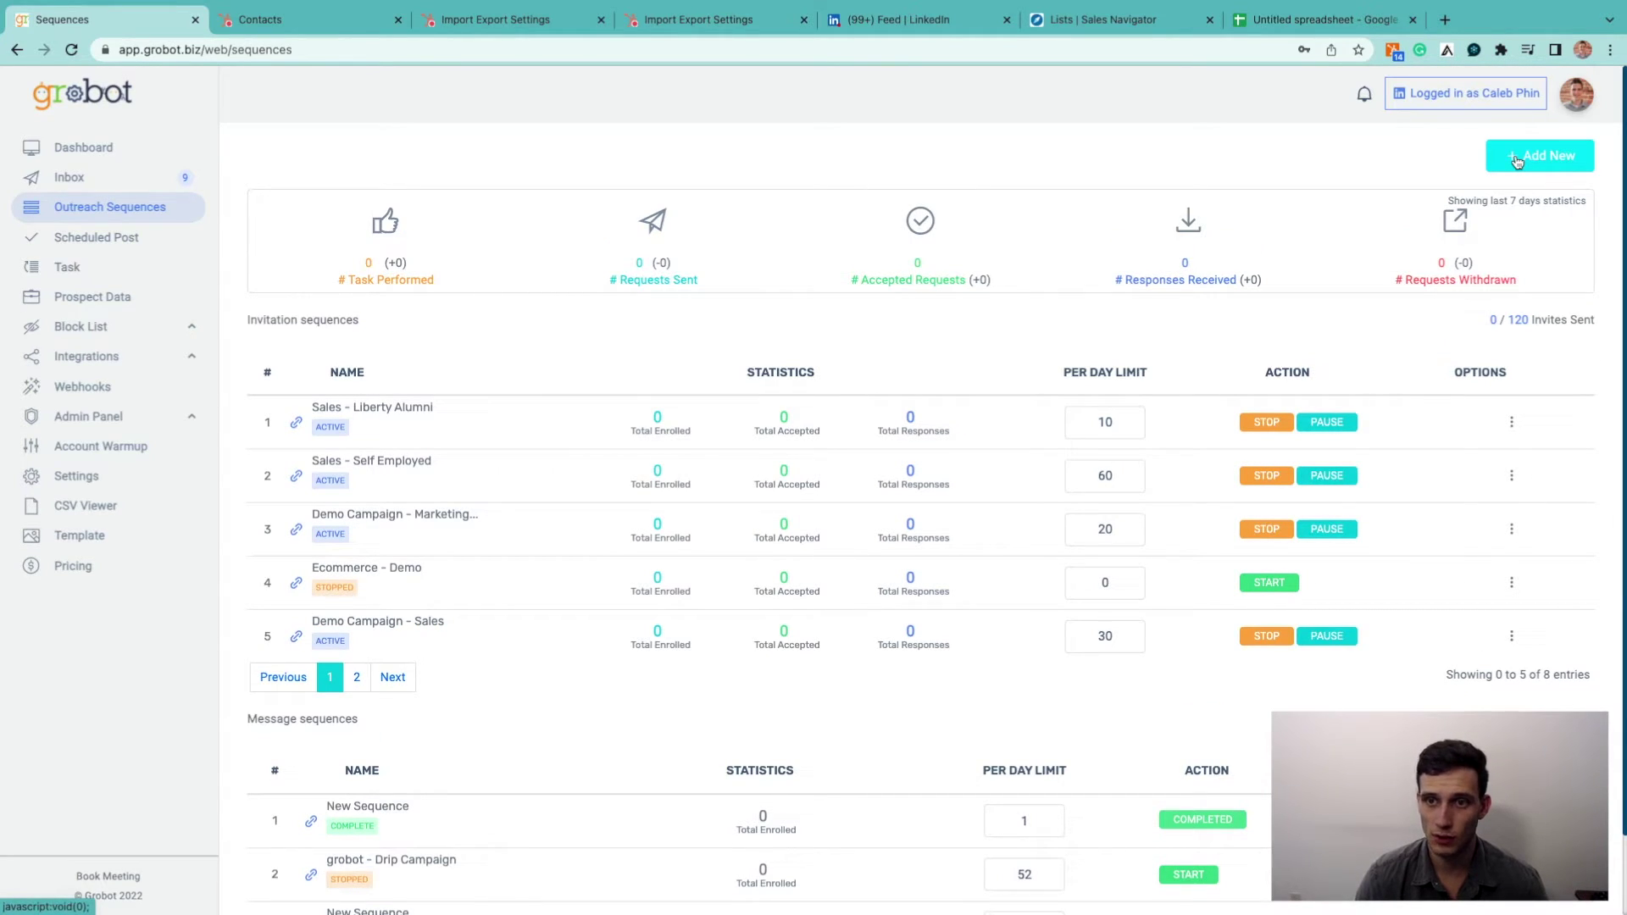
Step: Add an invitation sequence named 'CSV Test' using Default Working Hours, then continue
left_click(1517, 162)
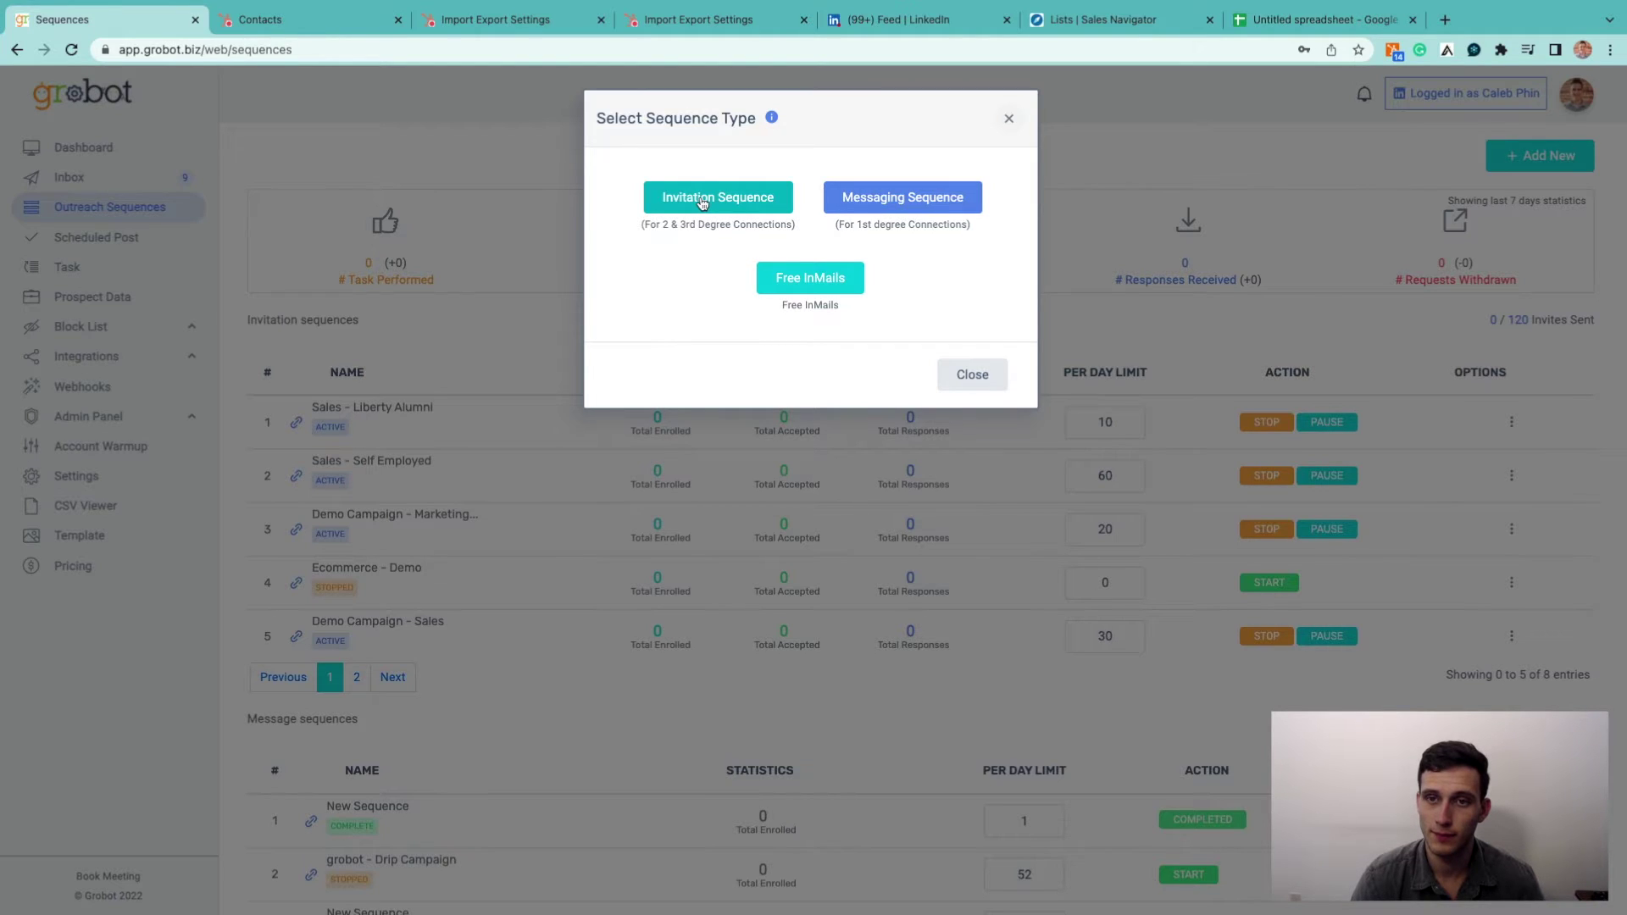
left_click(702, 200)
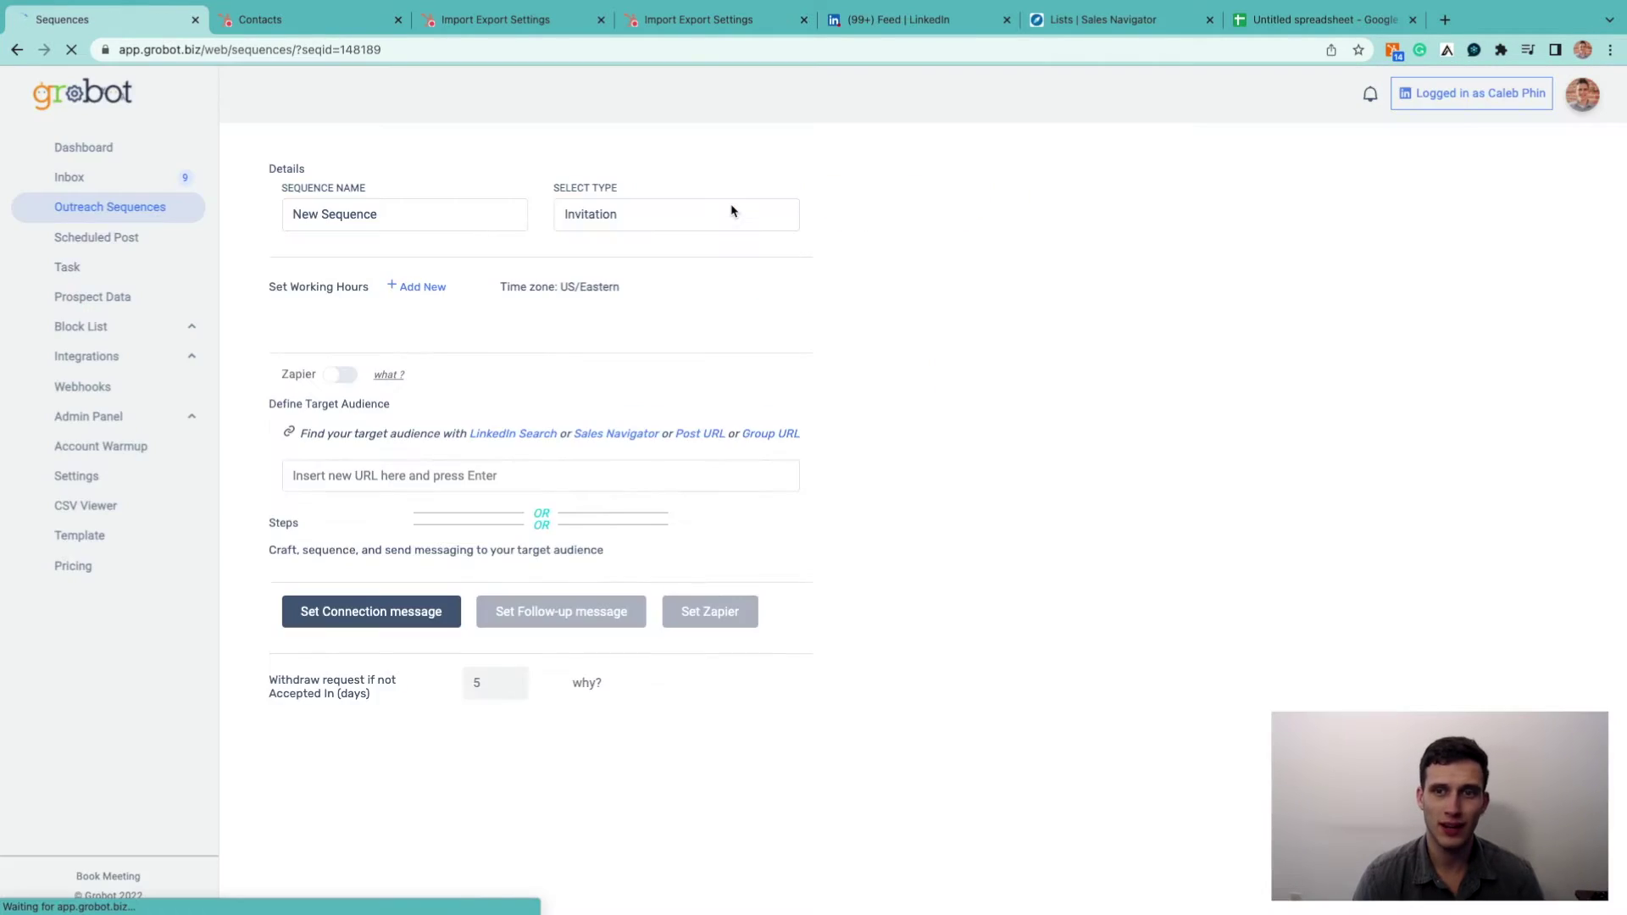
left_click(435, 285)
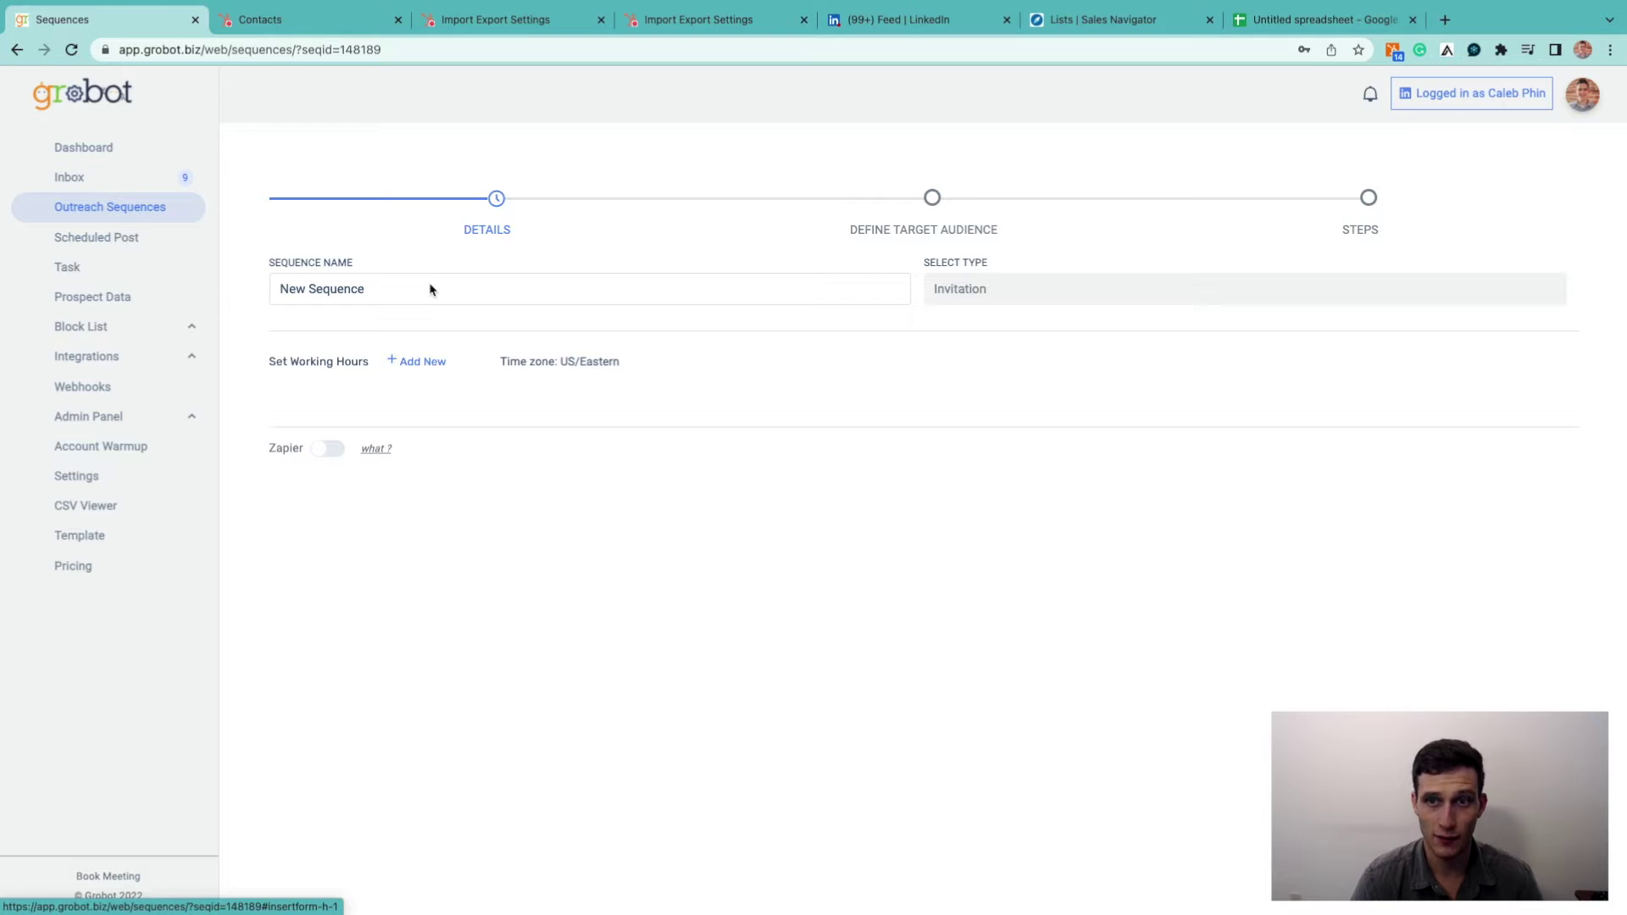
left_click(401, 294)
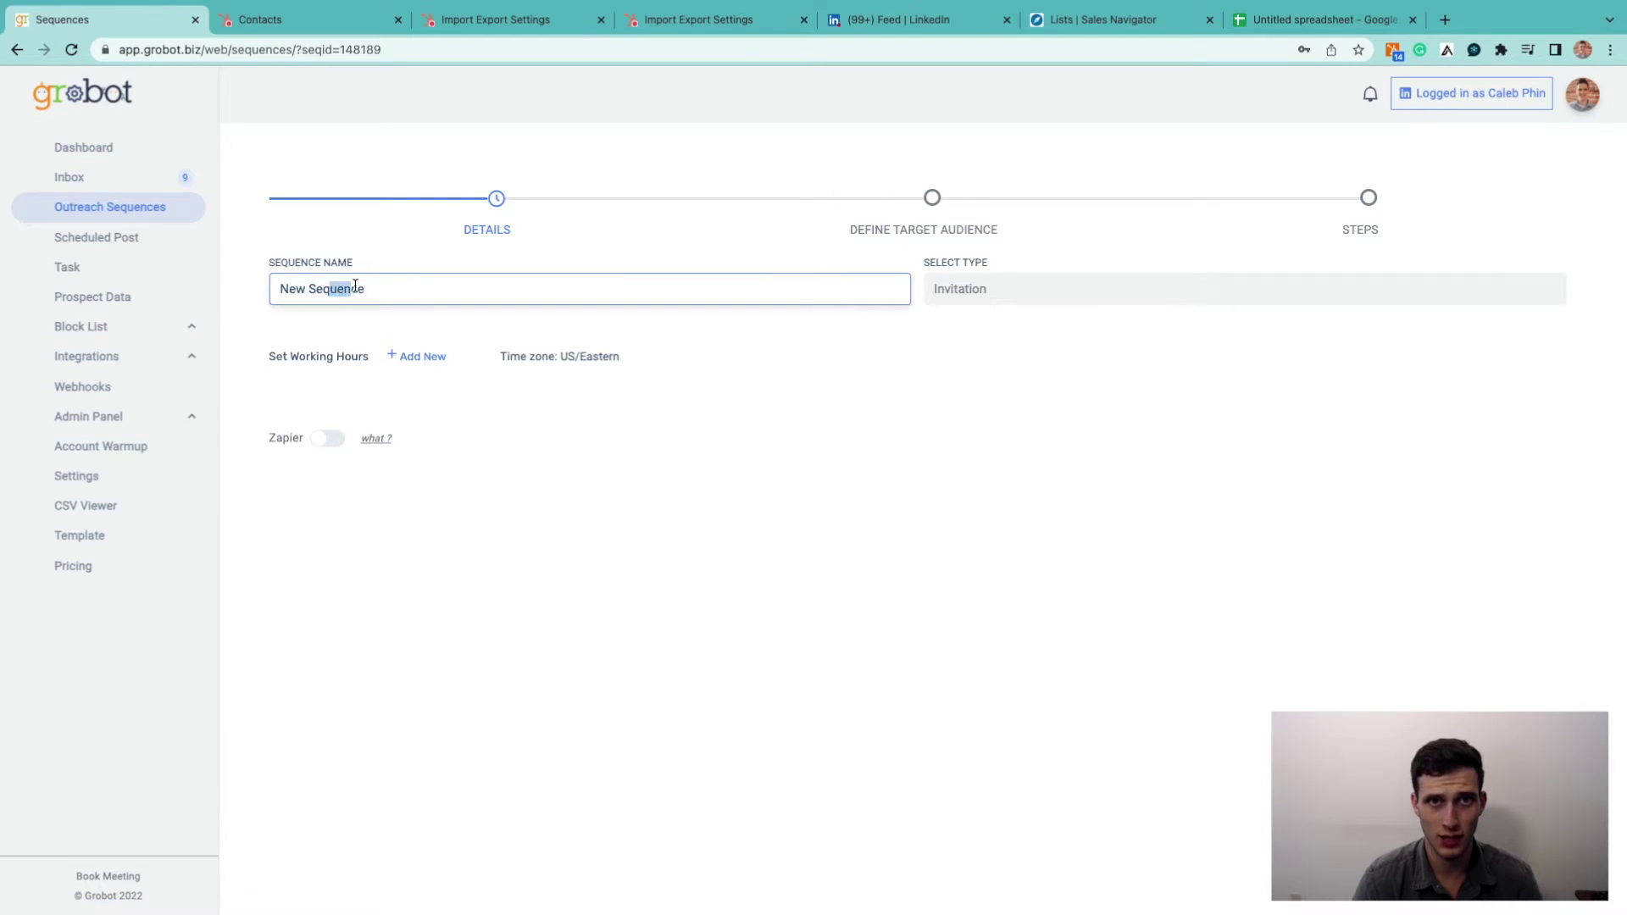
left_click(394, 289)
left_click_drag(394, 289, 252, 286)
type("CSV Test")
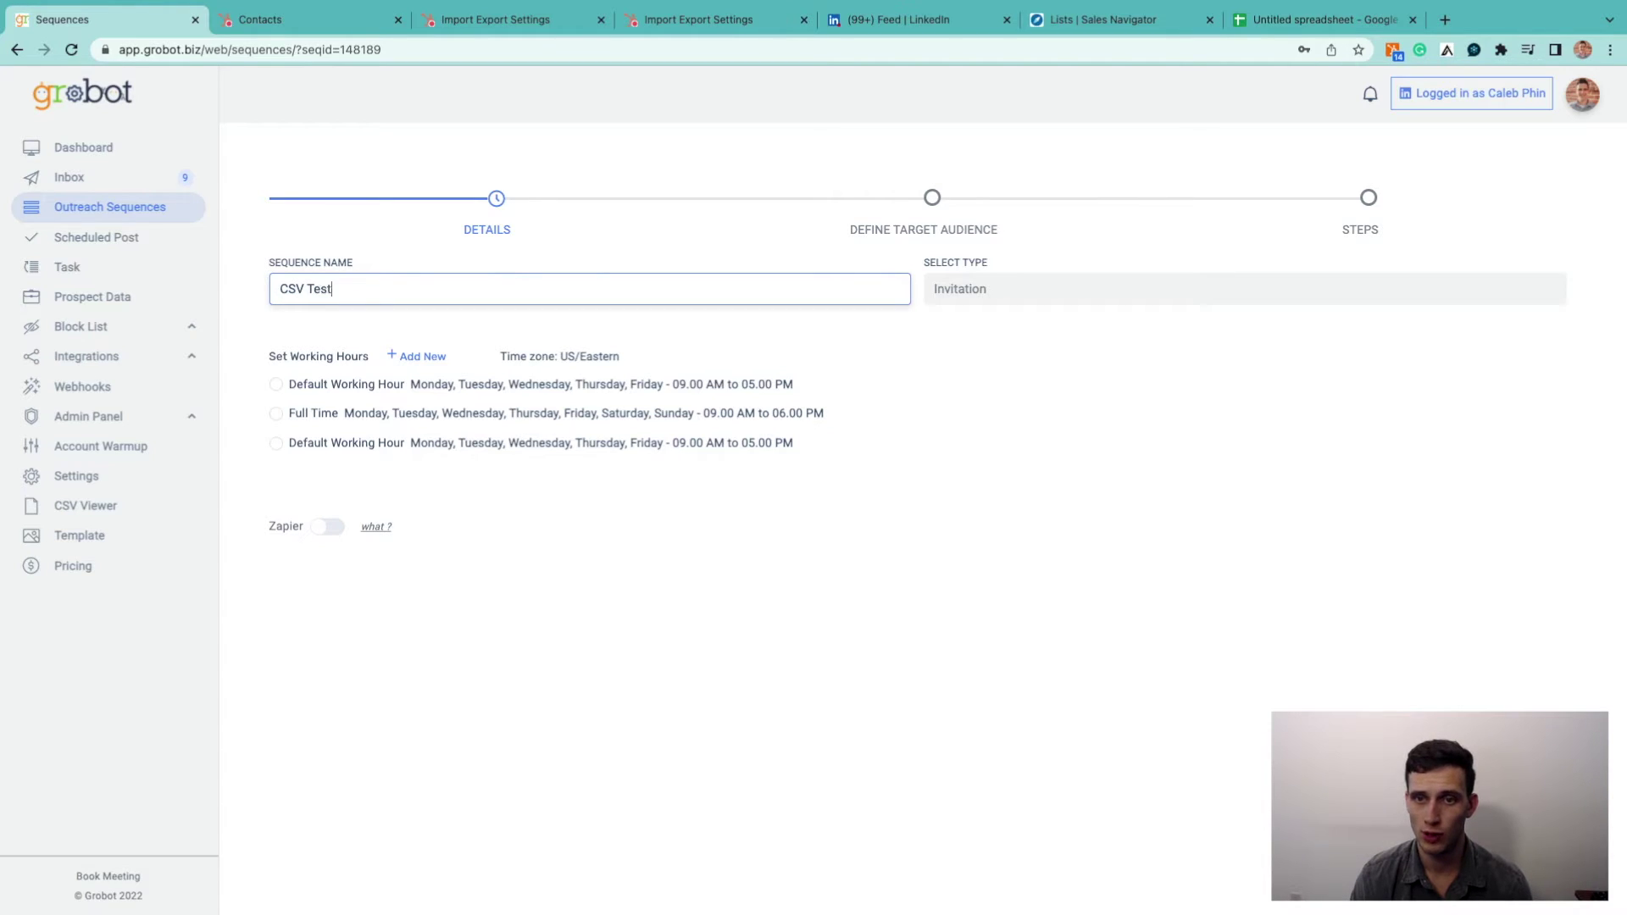
left_click(277, 386)
left_click(1517, 847)
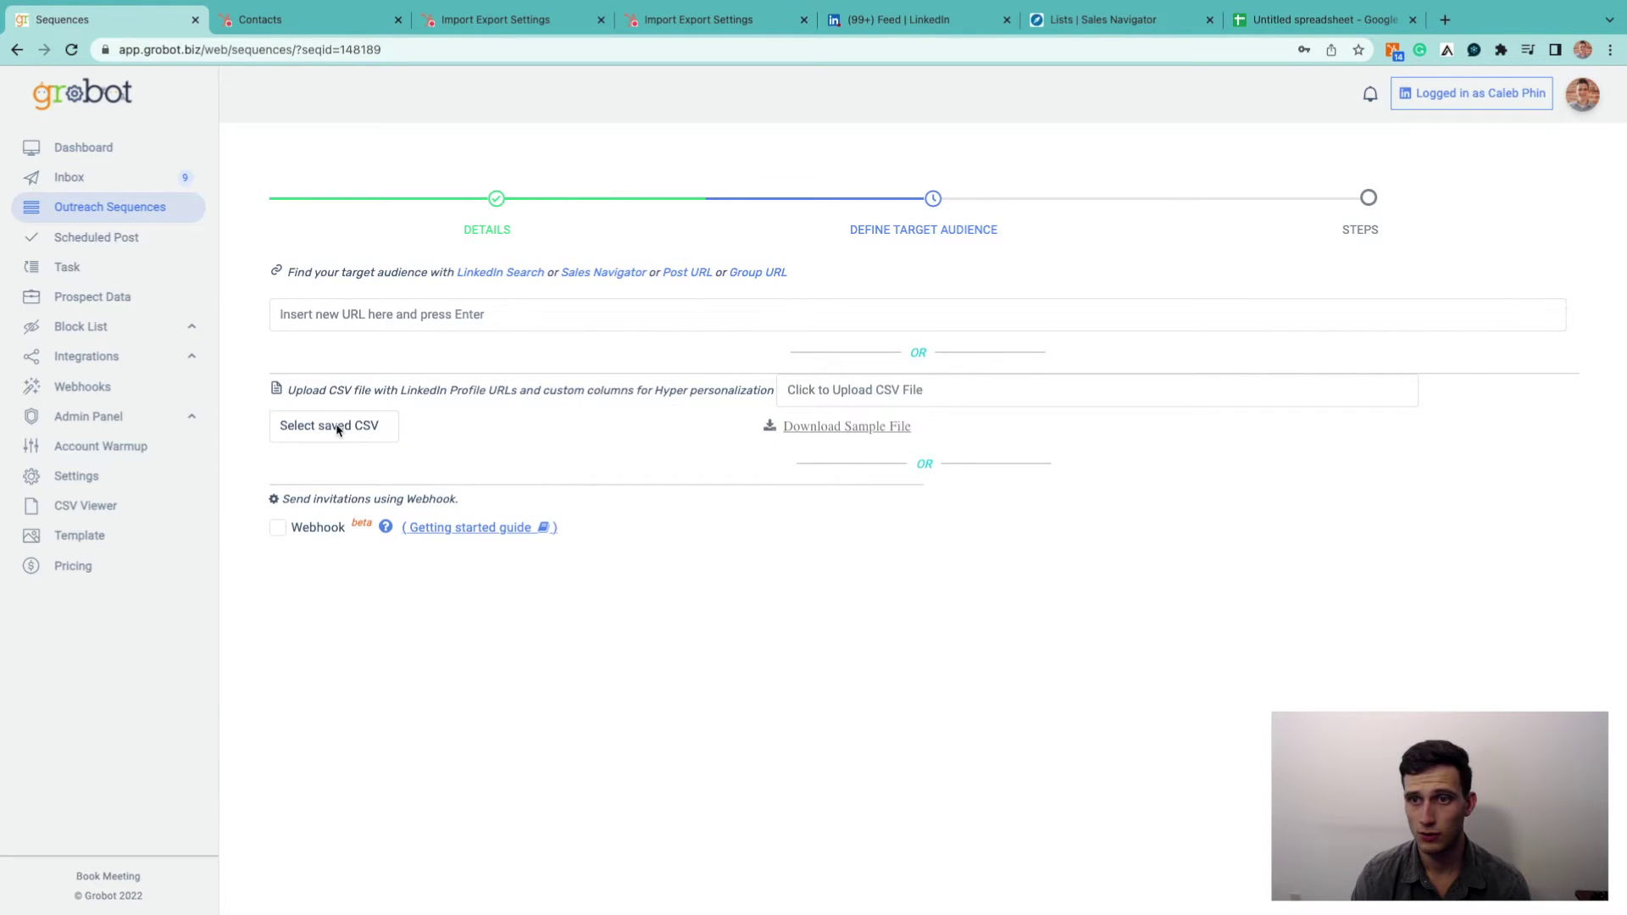
Step: Upload Desktop/Harvey CSV.csv as the sequence's target audience
left_click(322, 428)
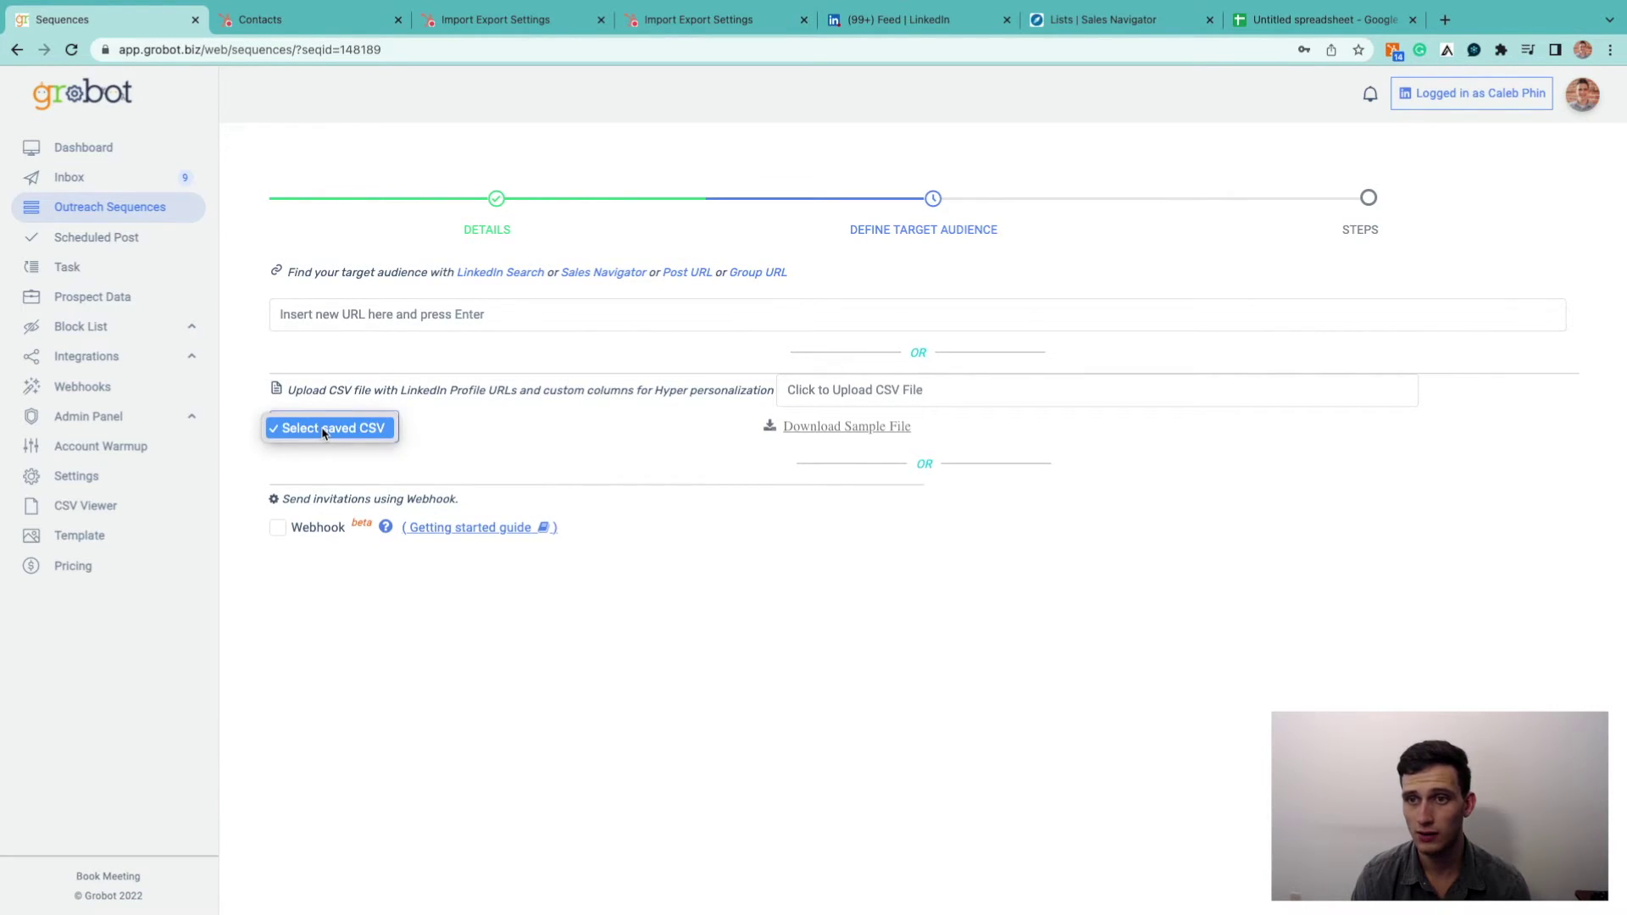
left_click(844, 399)
left_click(840, 391)
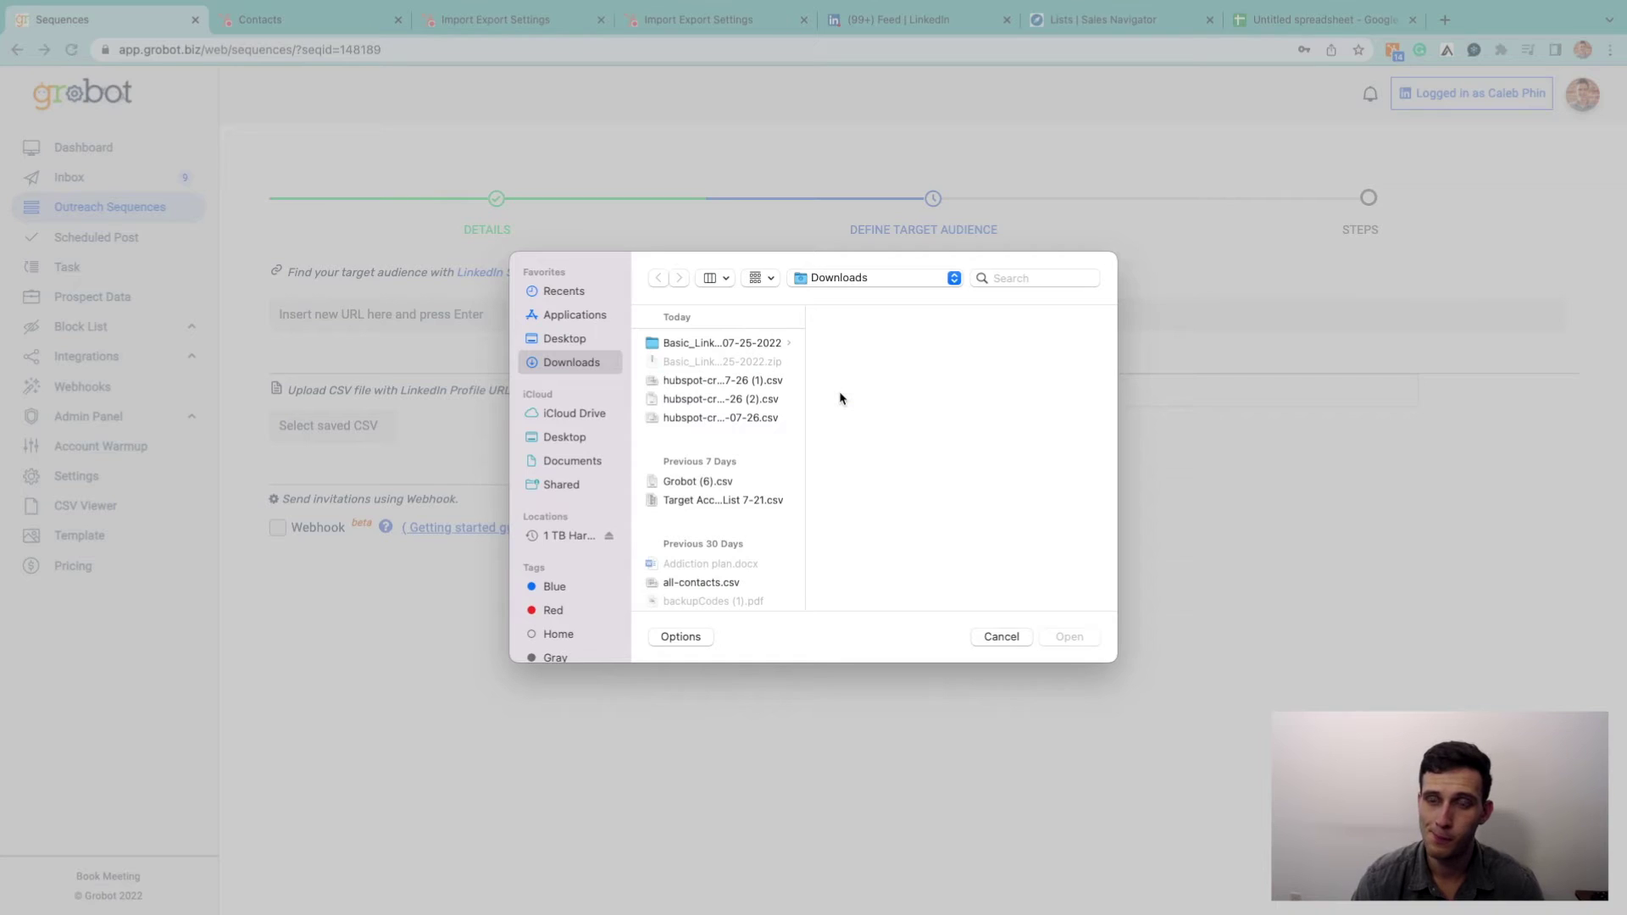
left_click(581, 340)
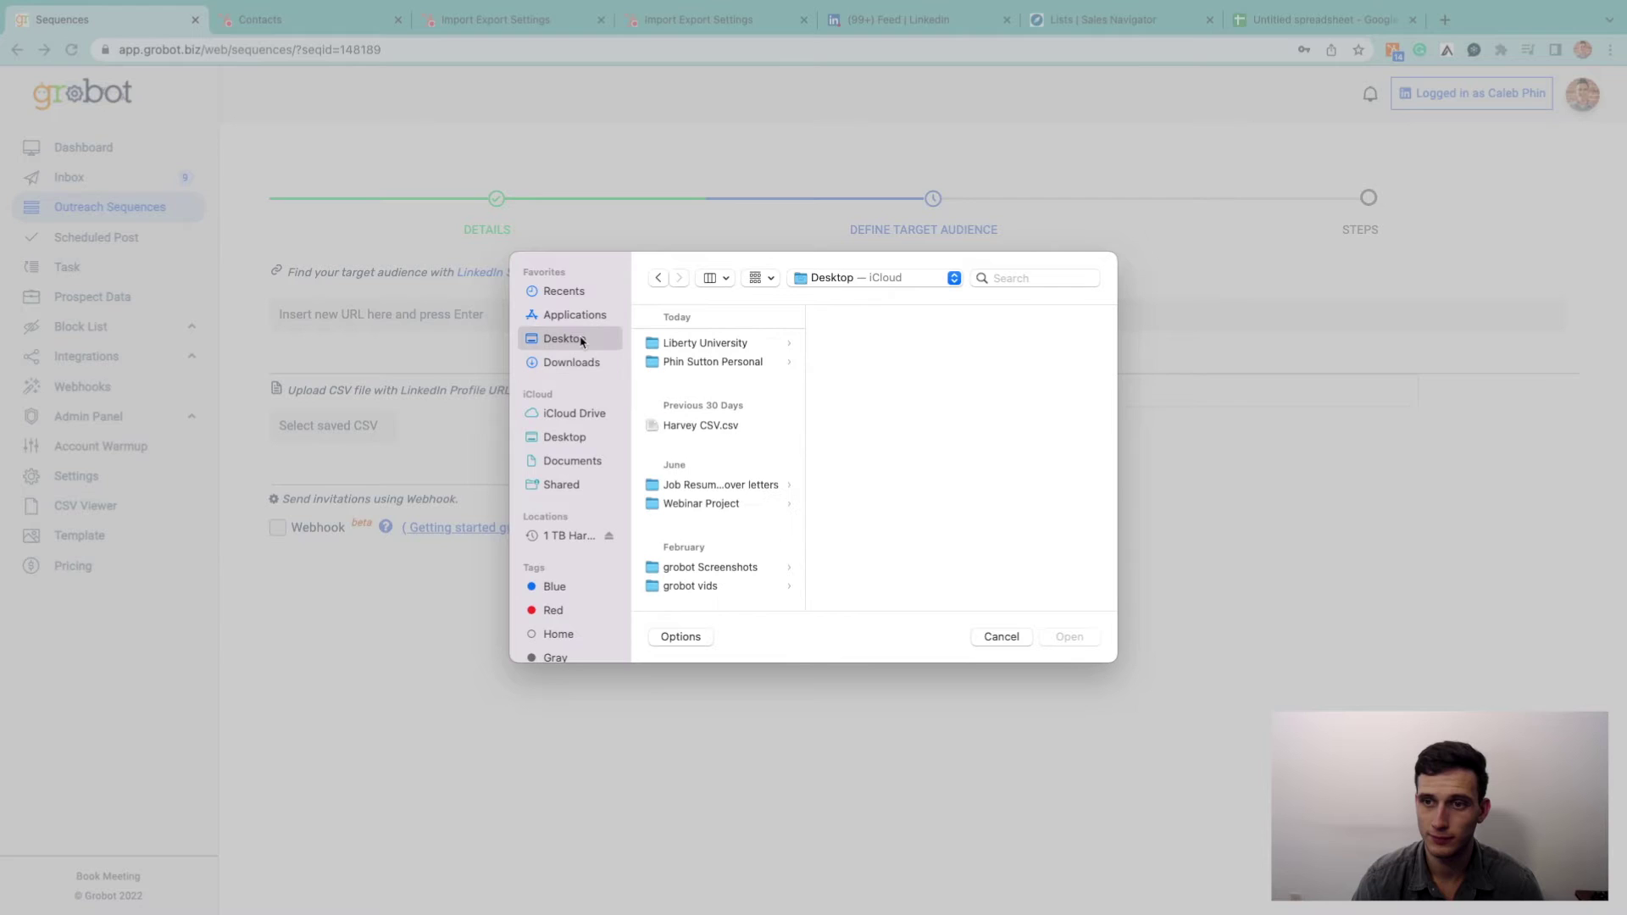
left_click(713, 427)
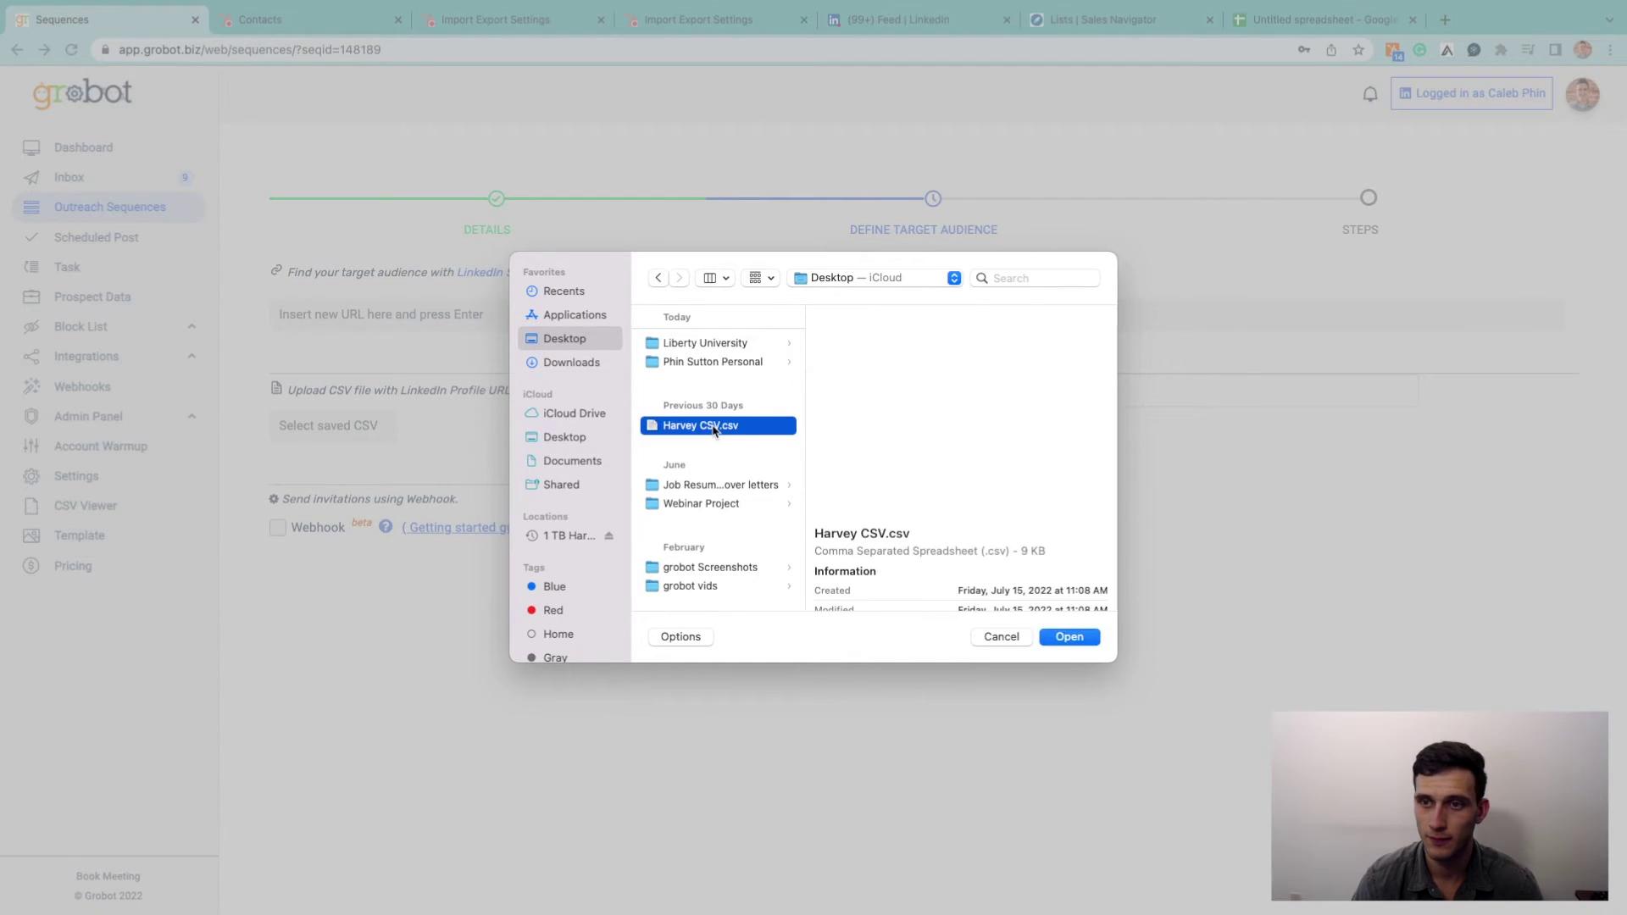
double_click(713, 427)
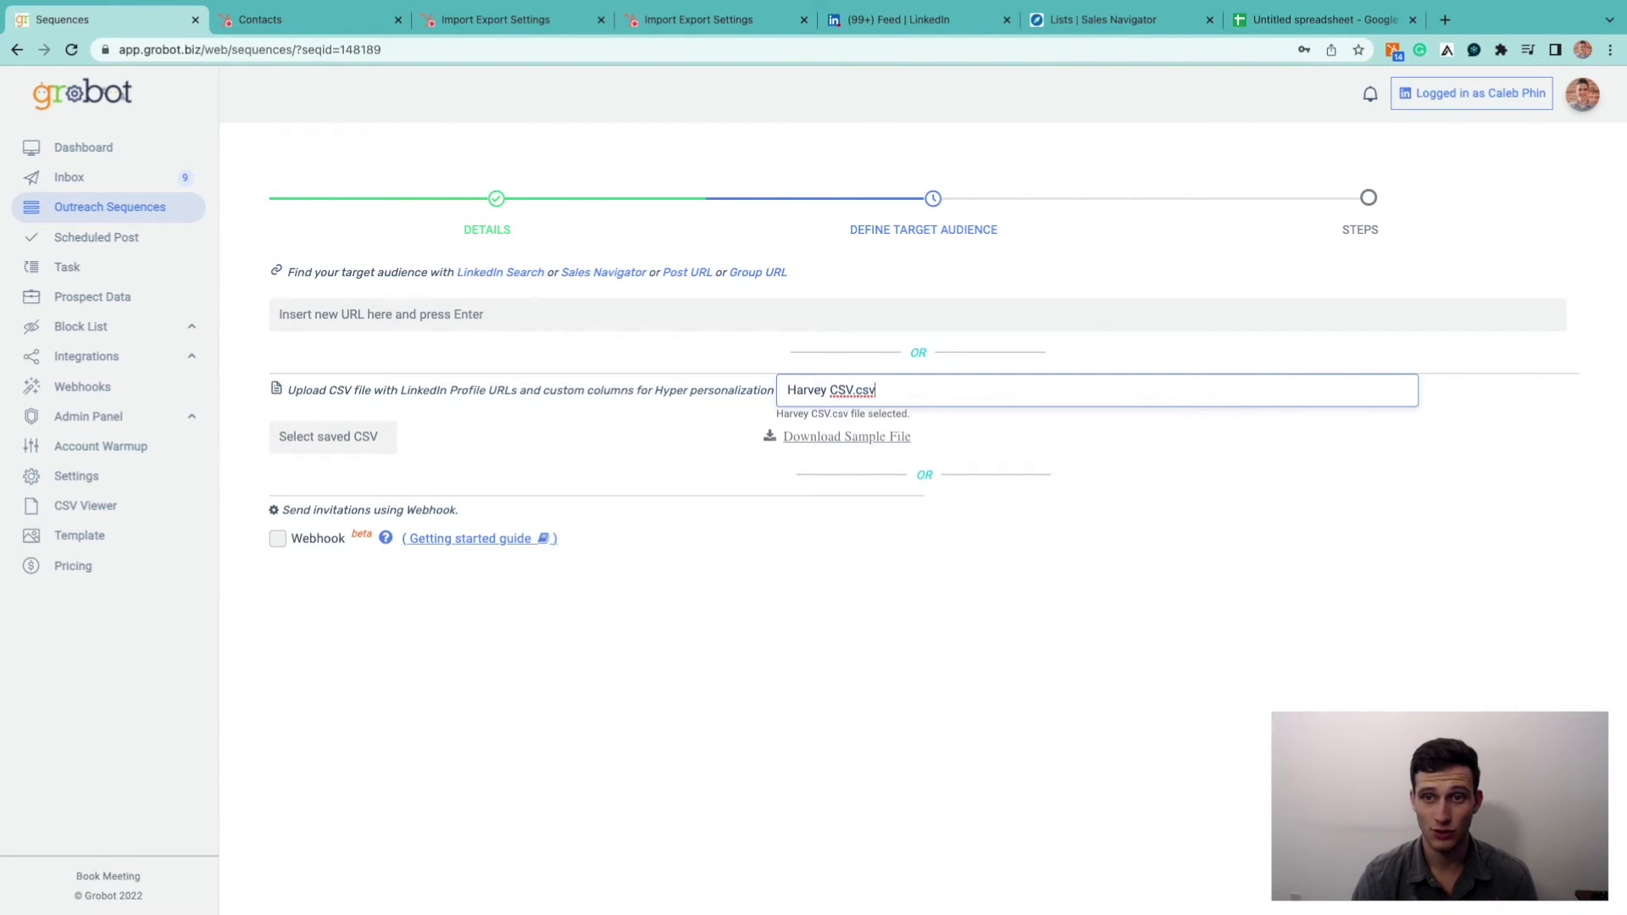
Step: Set the connection request message to 'hi'
left_click(383, 319)
left_click(600, 262)
type("hi")
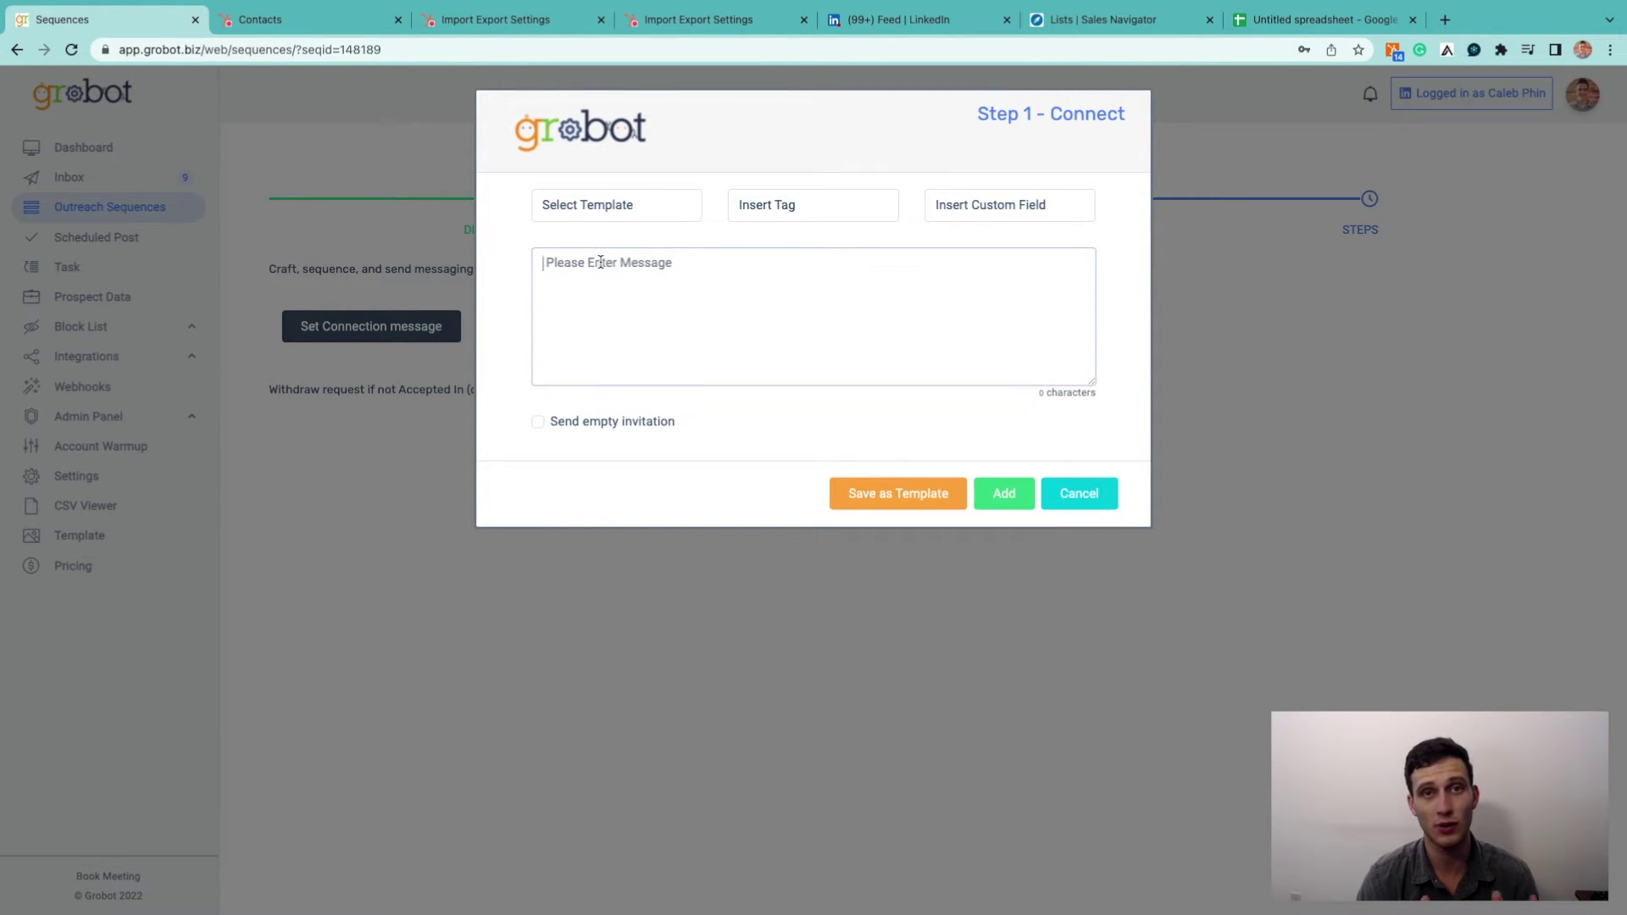
left_click(1005, 493)
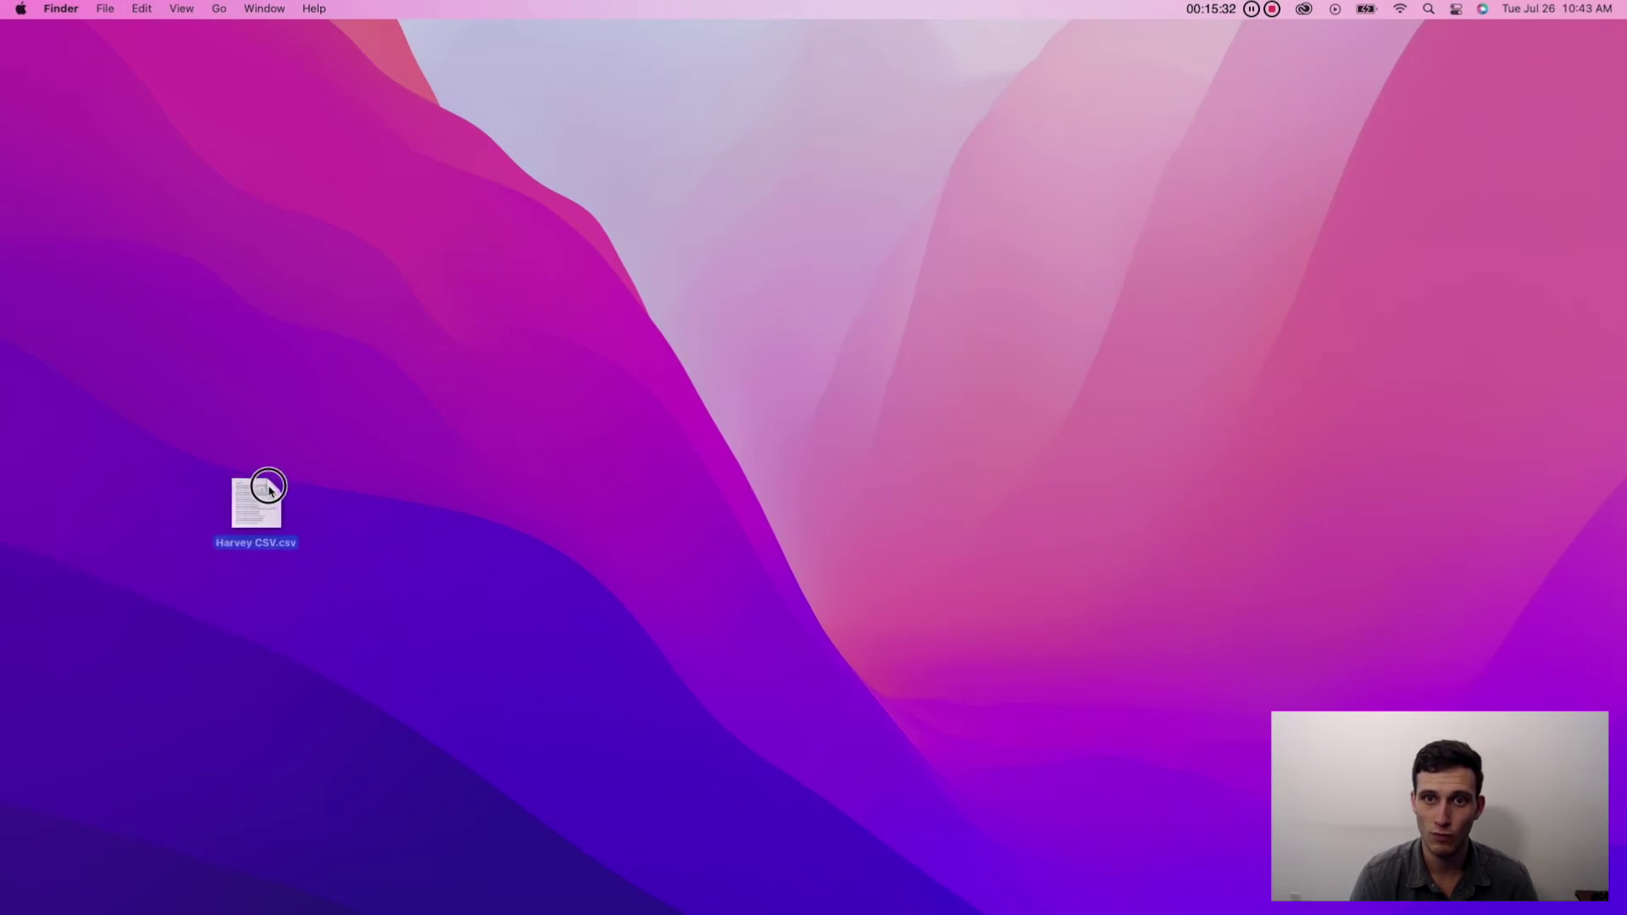
Step: Move the Harvey CSV.csv icon, open it in Excel, and scroll its LinkedinURL column
left_click_drag(261, 496, 561, 473)
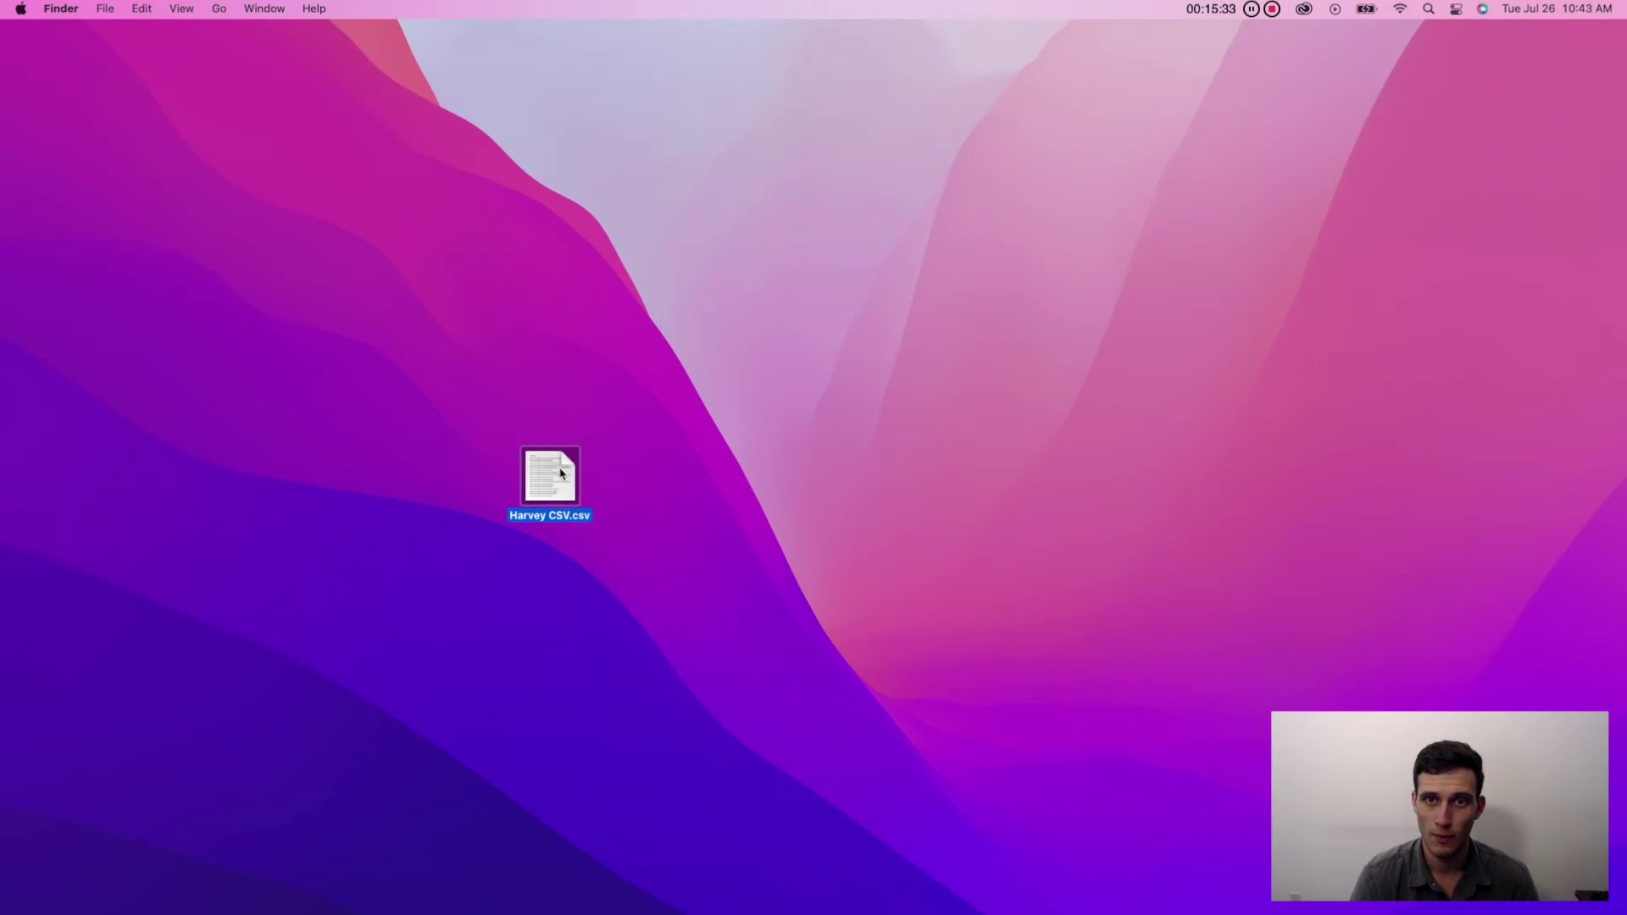
double_click(561, 473)
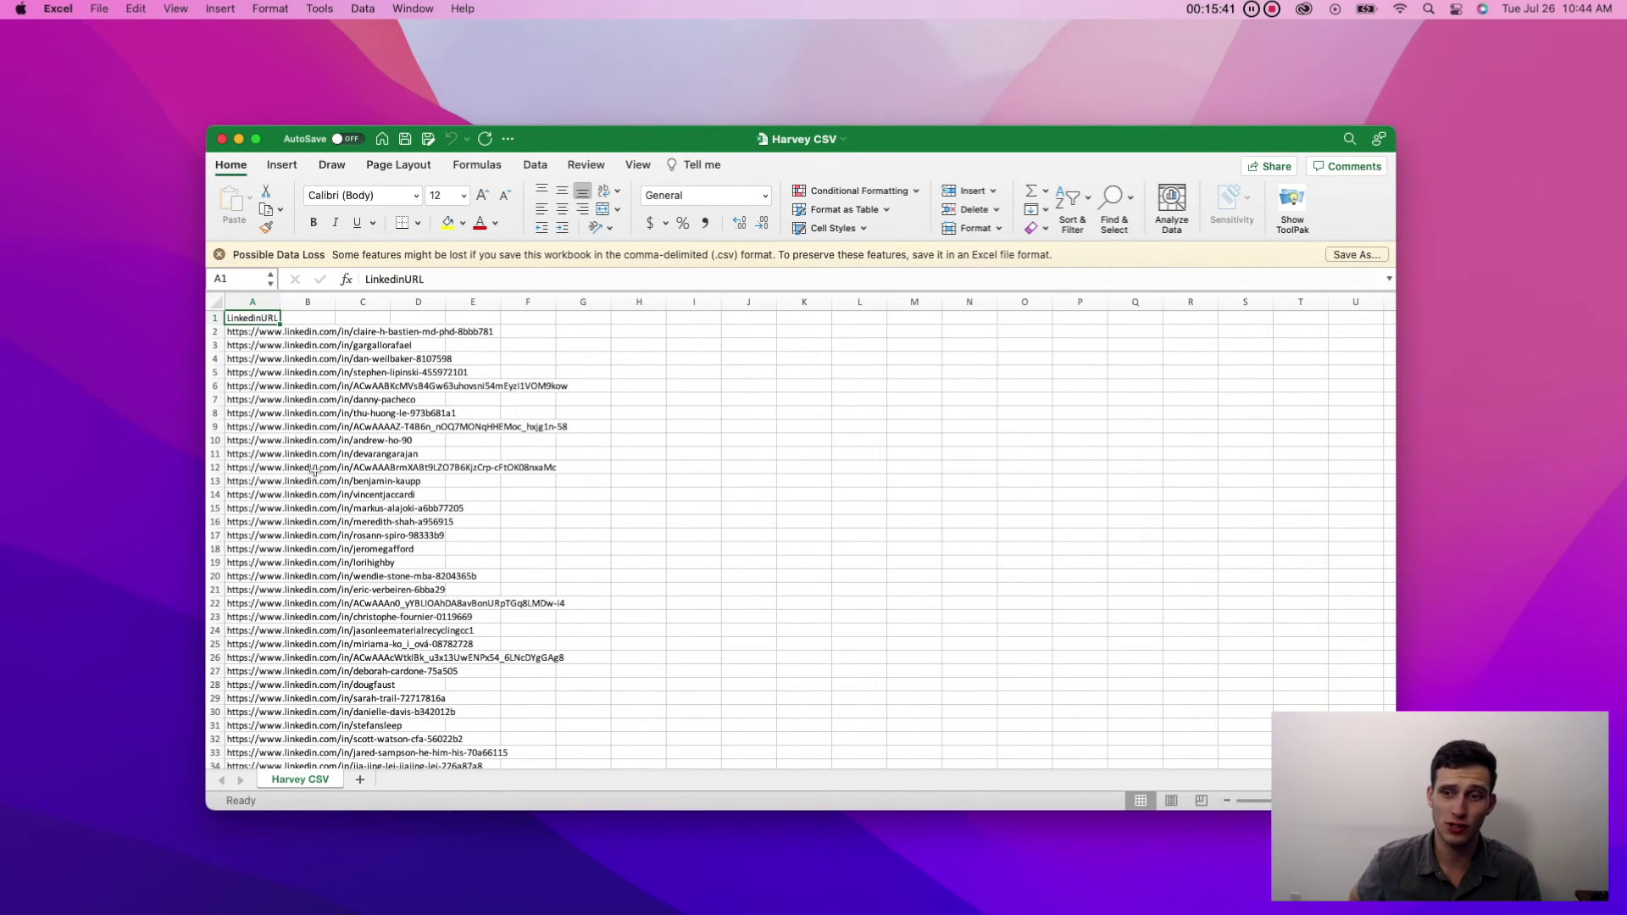
scroll(308, 453, "down", 3)
scroll(358, 500, "up", 3)
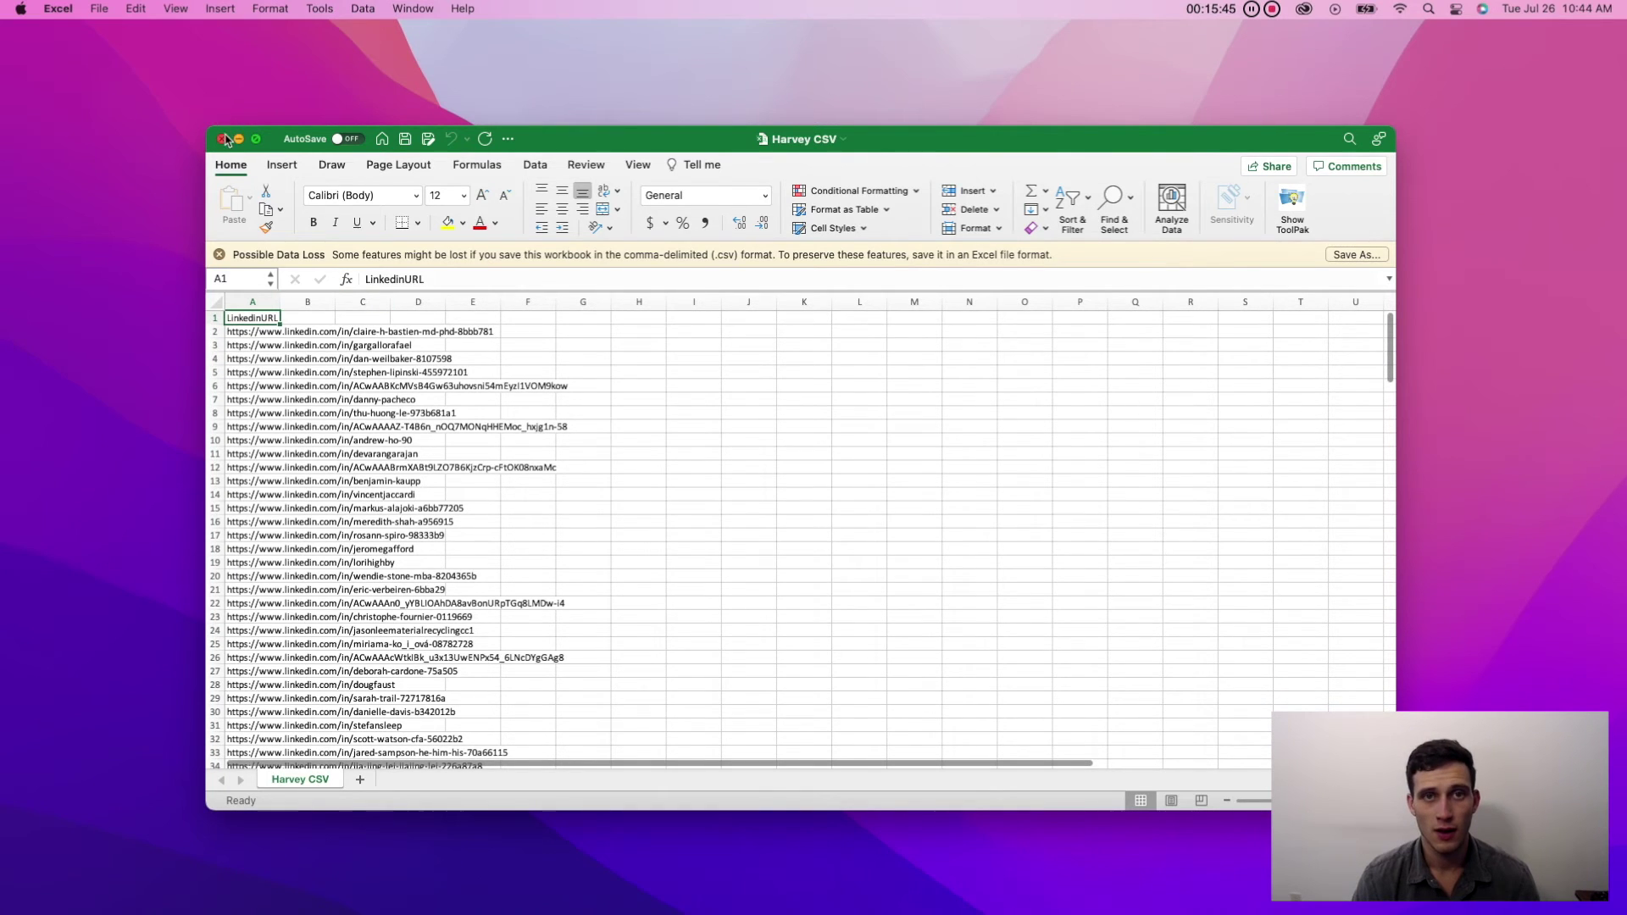